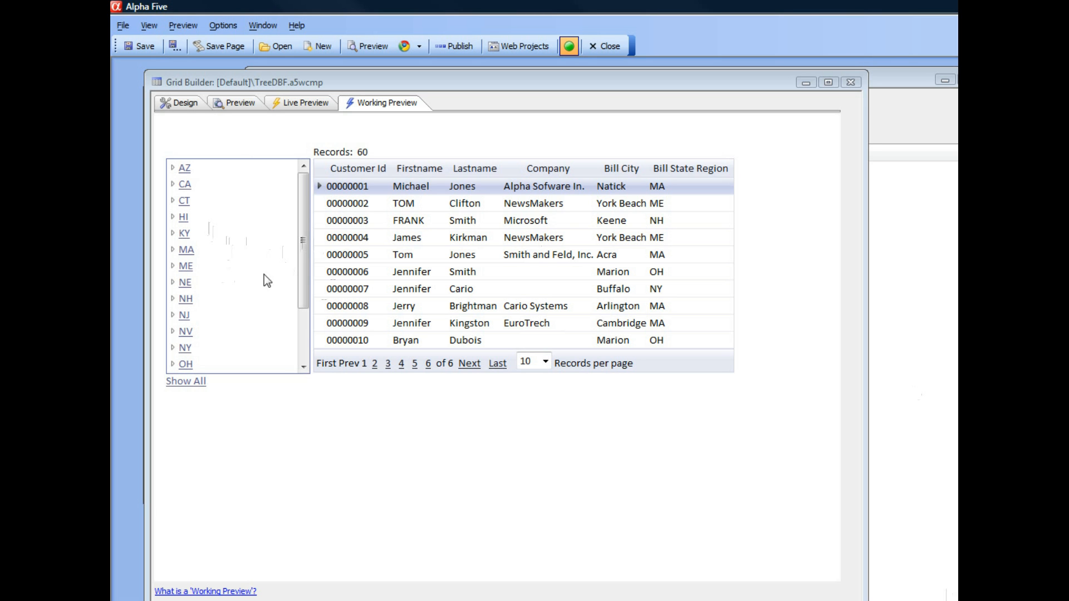
- Expand the MA branch of the tree and filter the grid by Belmont, Boston and Burlington in turn
click(173, 251)
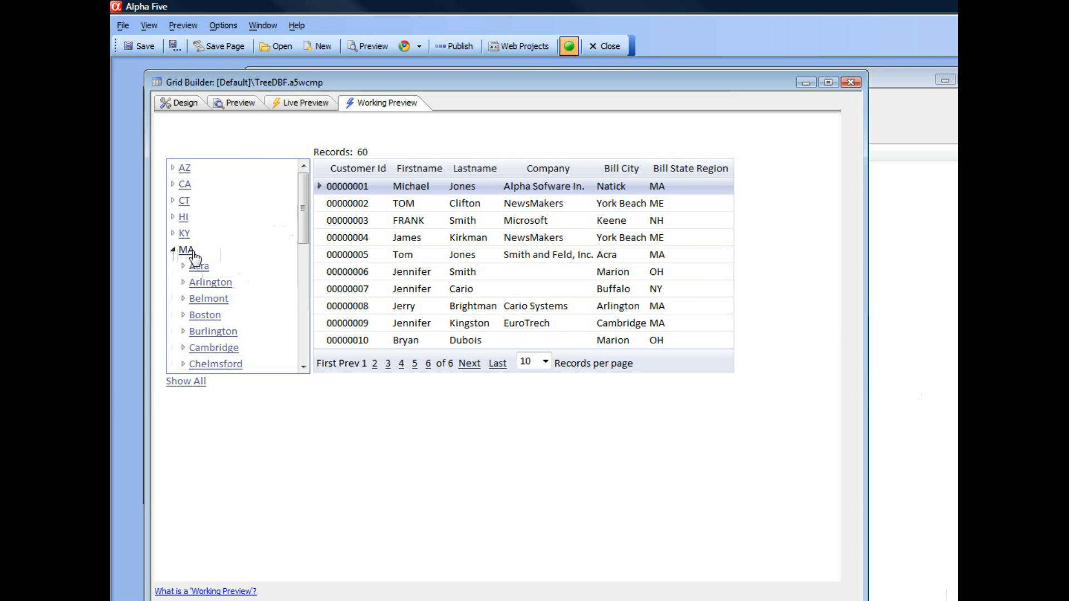
drag(305, 215, 317, 236)
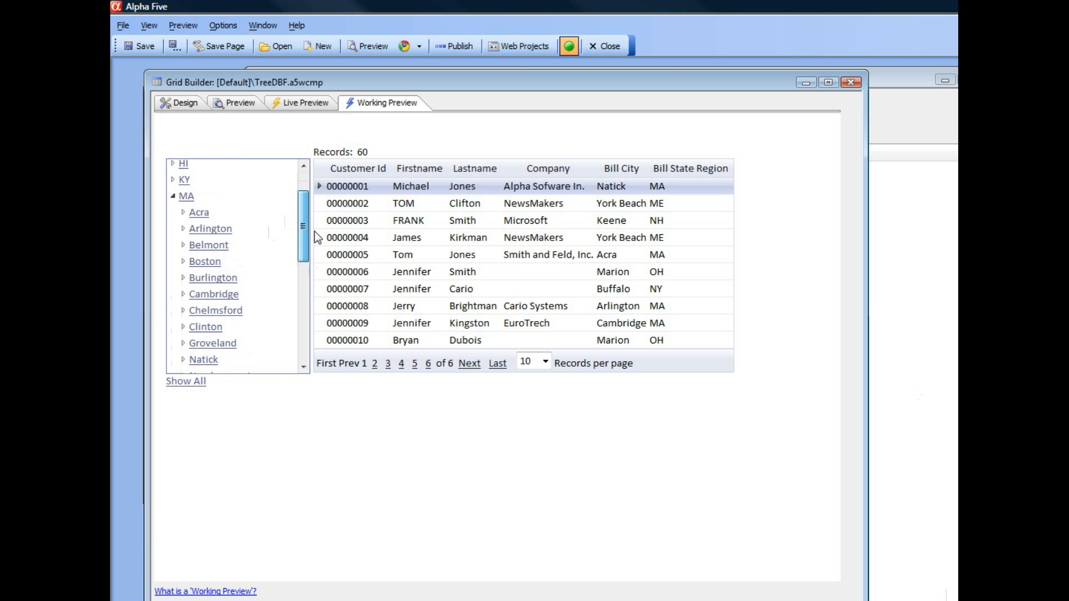
click(209, 250)
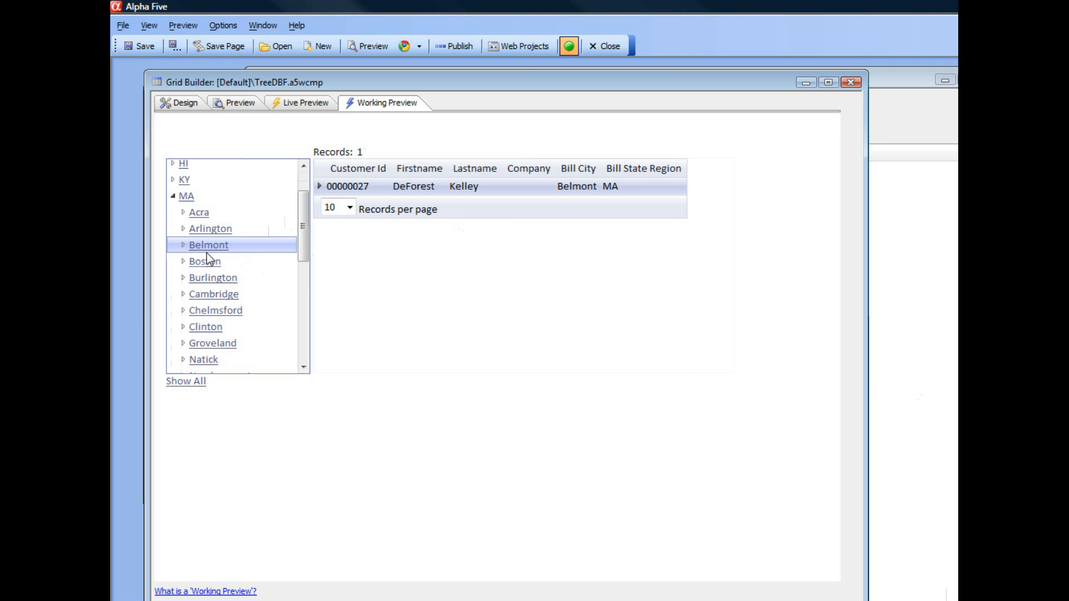
click(208, 264)
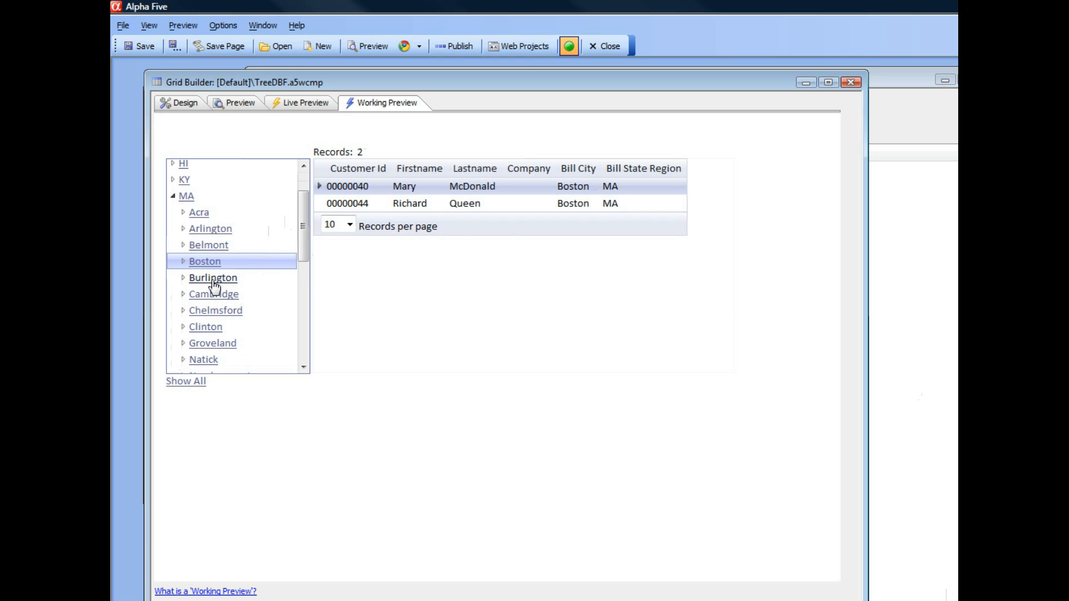
click(214, 281)
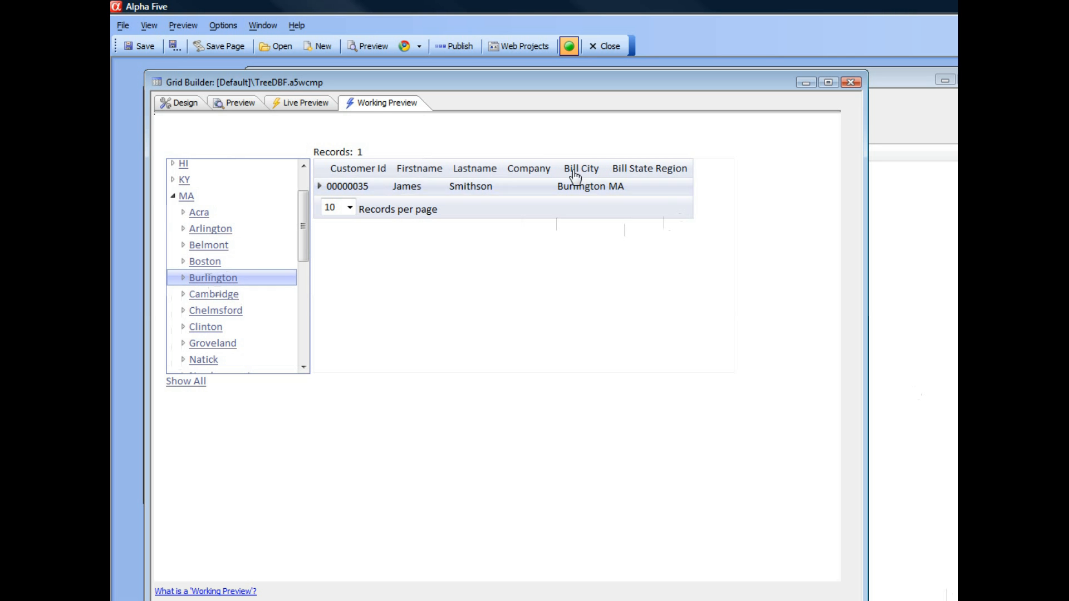
- Filter the grid by CA, narrow it to Los Angeles, and select the first last name under that city
scroll(302, 252, up, 2)
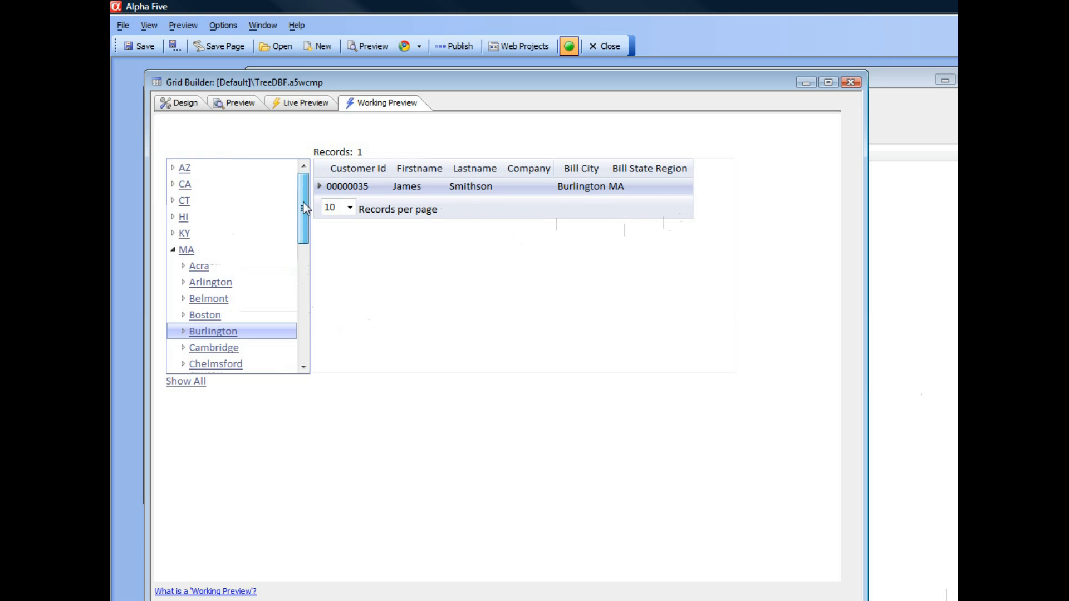
click(185, 188)
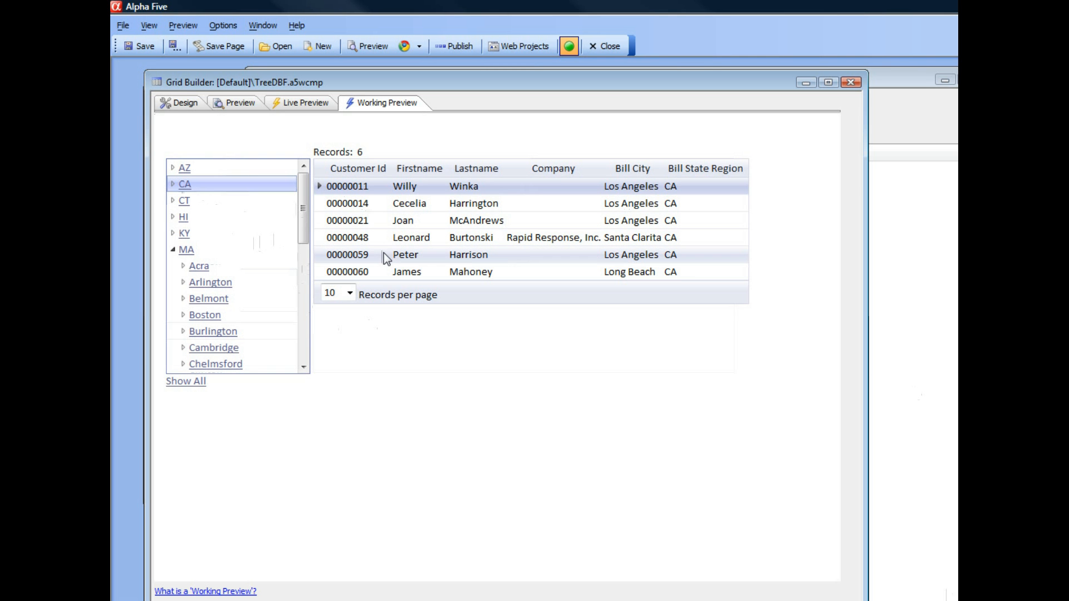
click(172, 184)
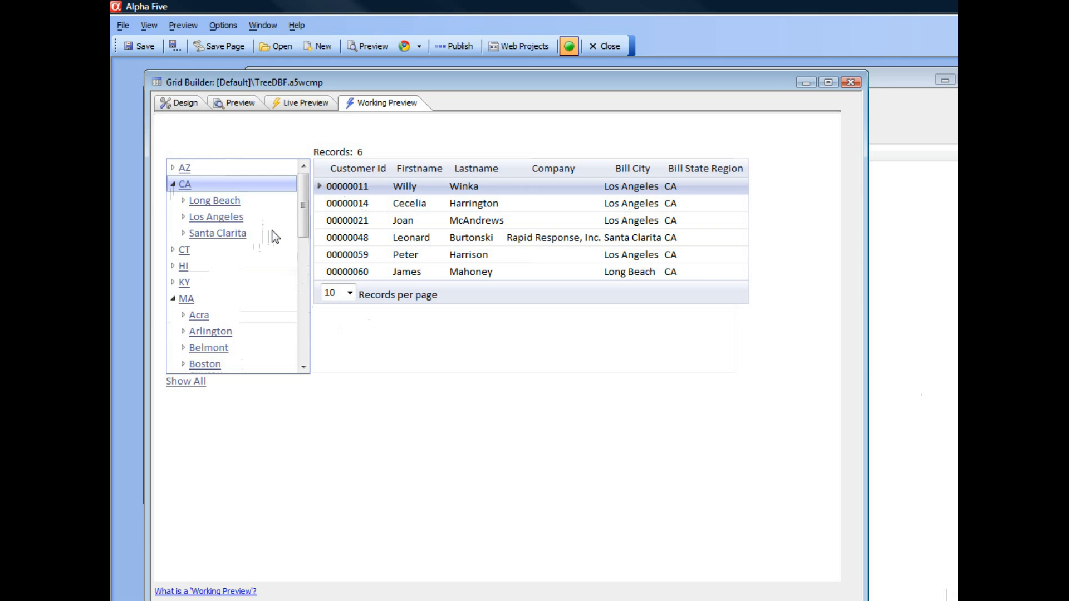
click(218, 218)
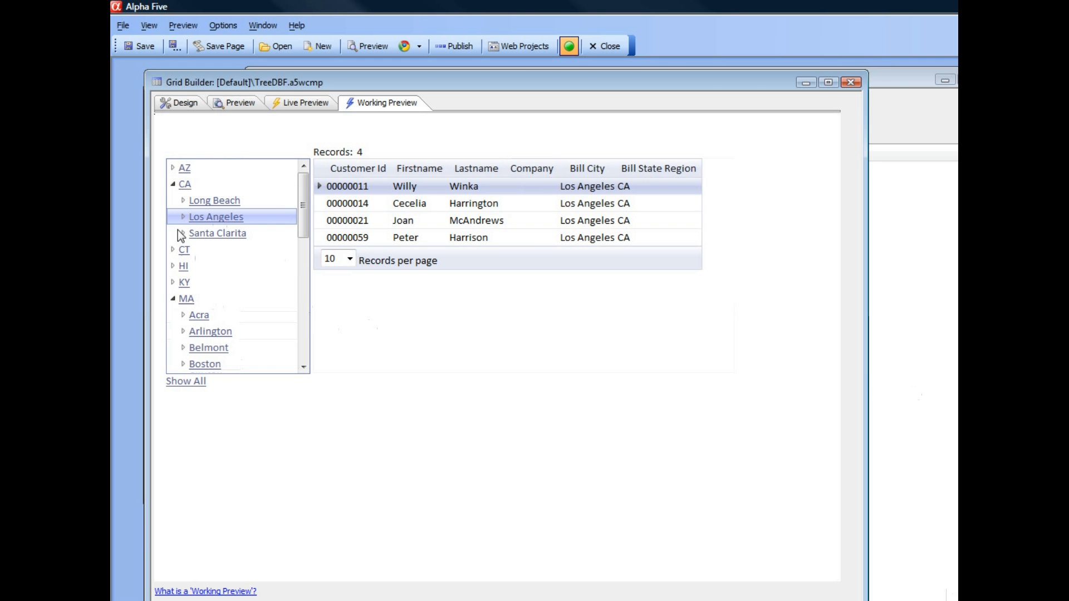
click(183, 217)
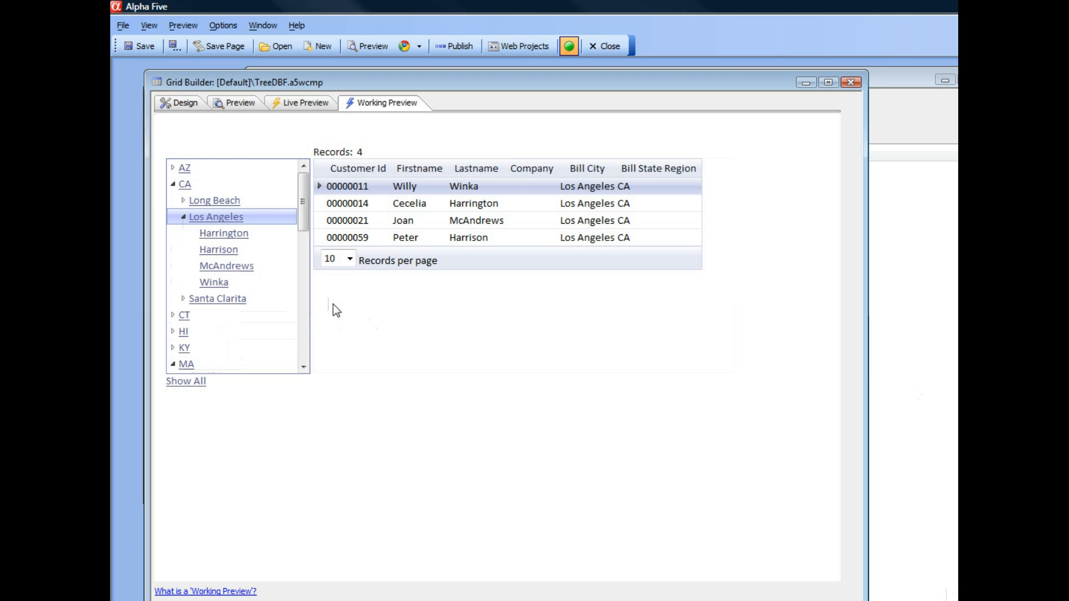
click(230, 236)
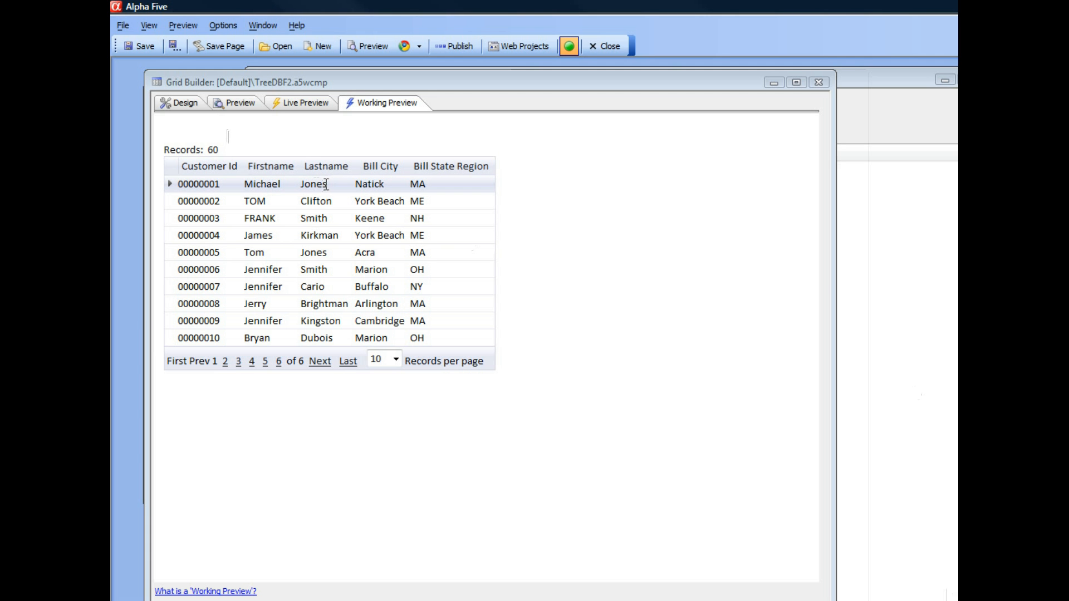
- In the TreeDBF2 grid's design properties, search for "tree" and enable the tree-control record navigator
click(182, 105)
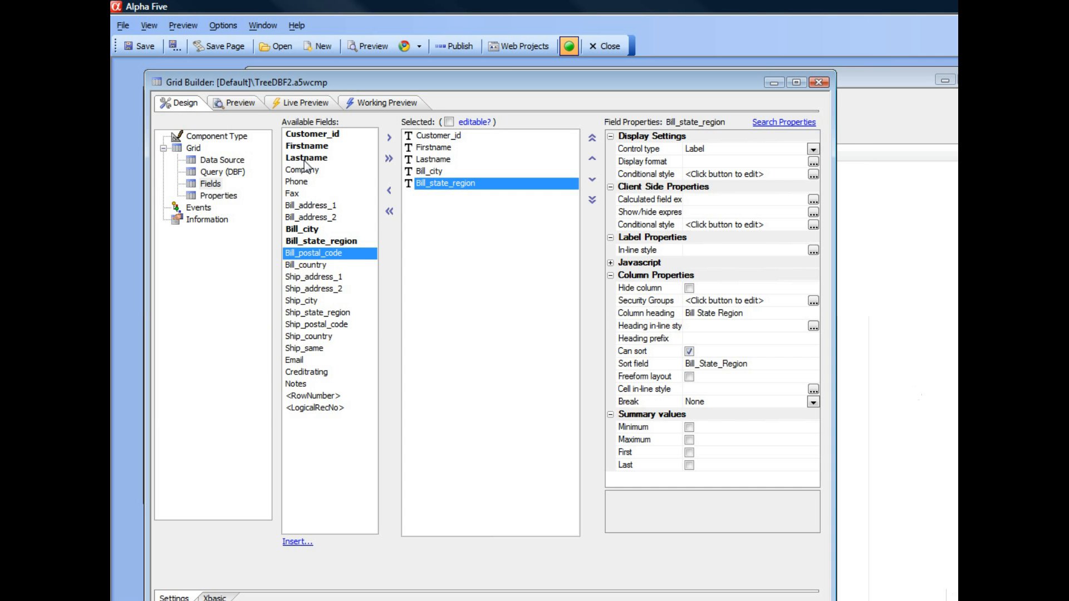
click(218, 196)
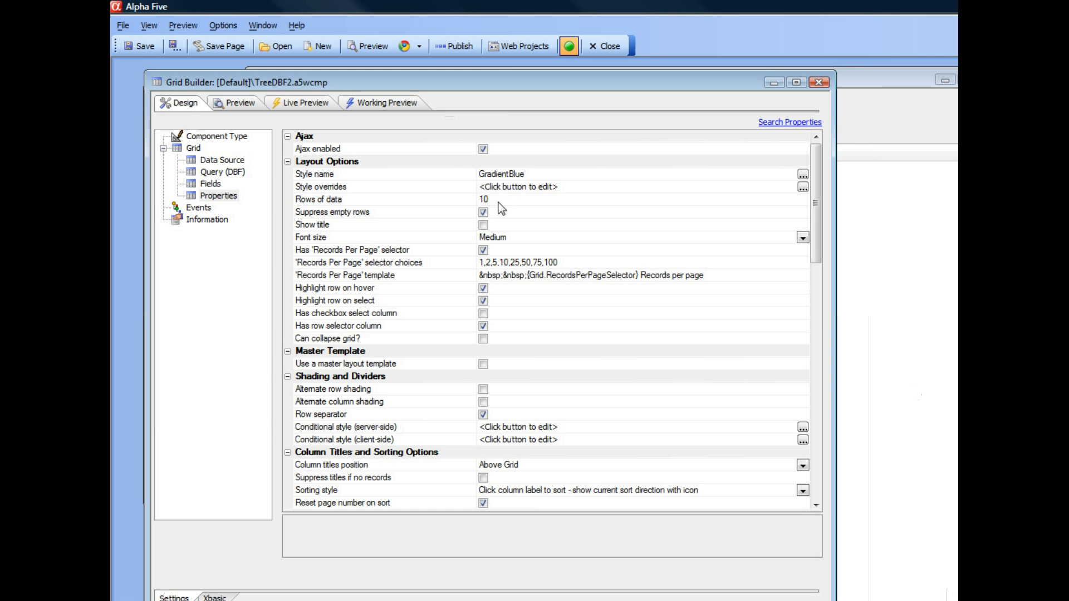
click(773, 124)
text(tree)
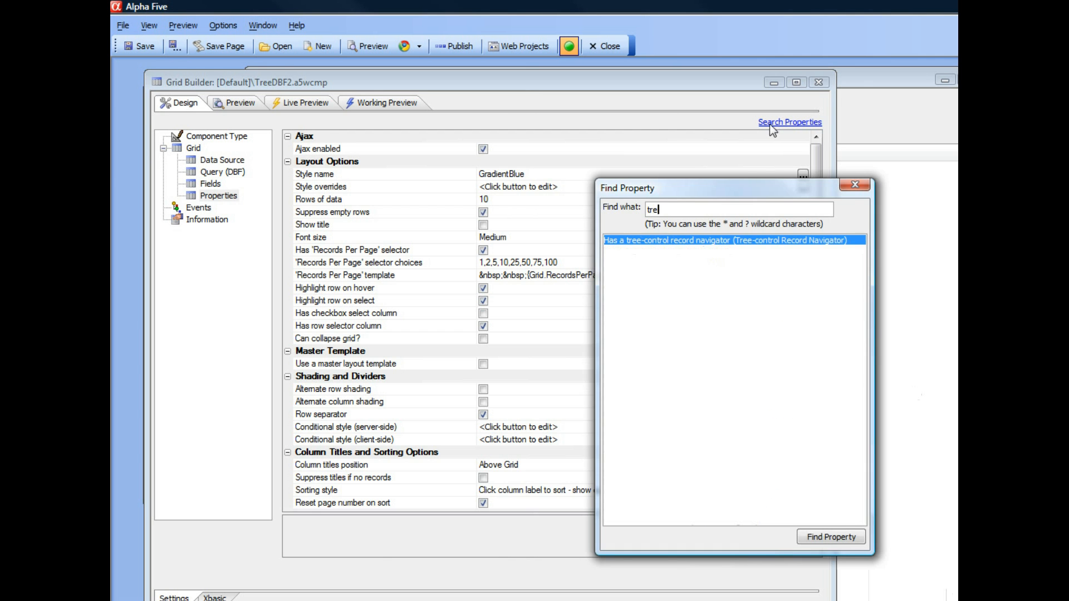
double_click(643, 243)
drag(818, 276, 821, 316)
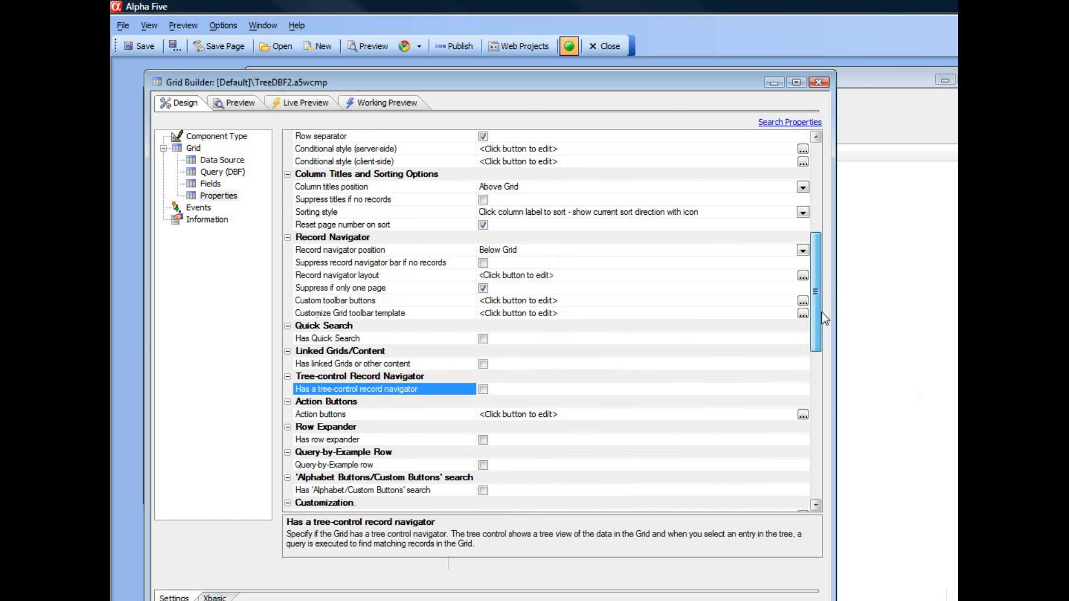
click(483, 389)
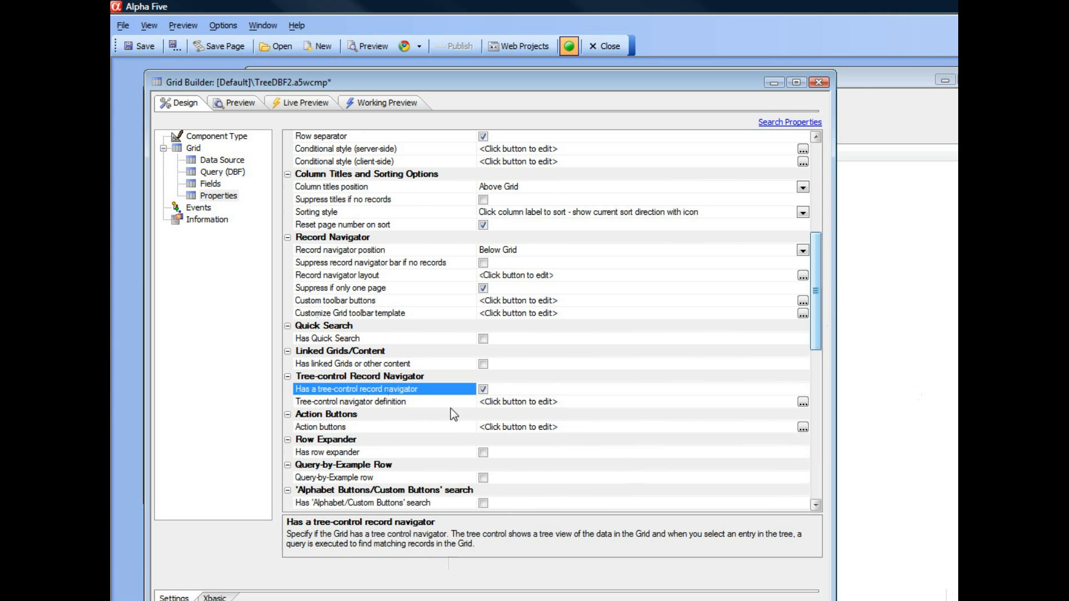
- Start defining the tree-control navigator as a Simple Query on the DBF table customer
click(381, 404)
click(803, 402)
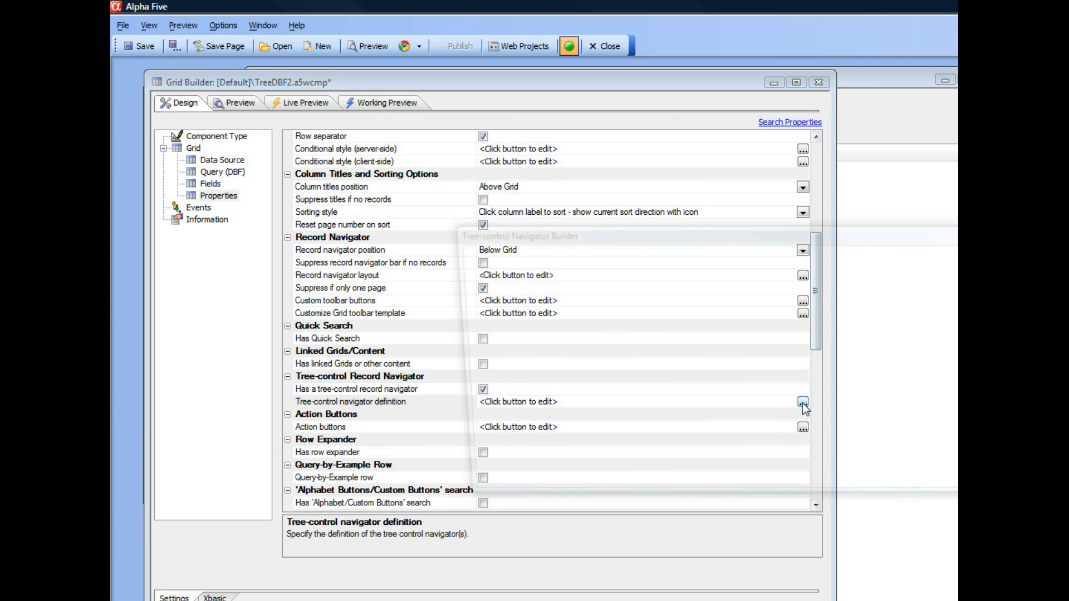
drag(600, 236, 365, 114)
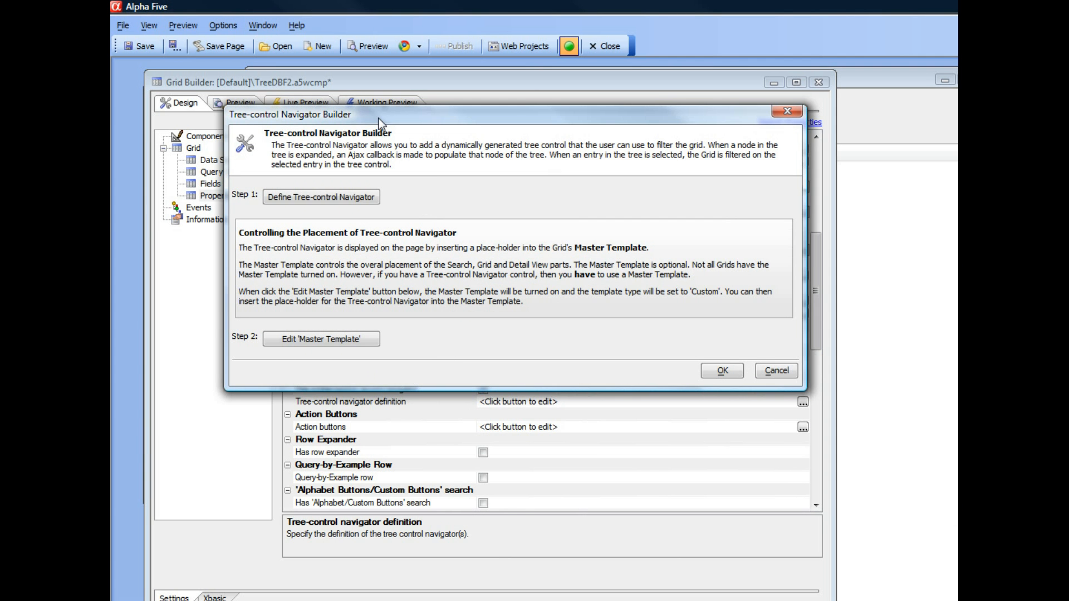
click(305, 196)
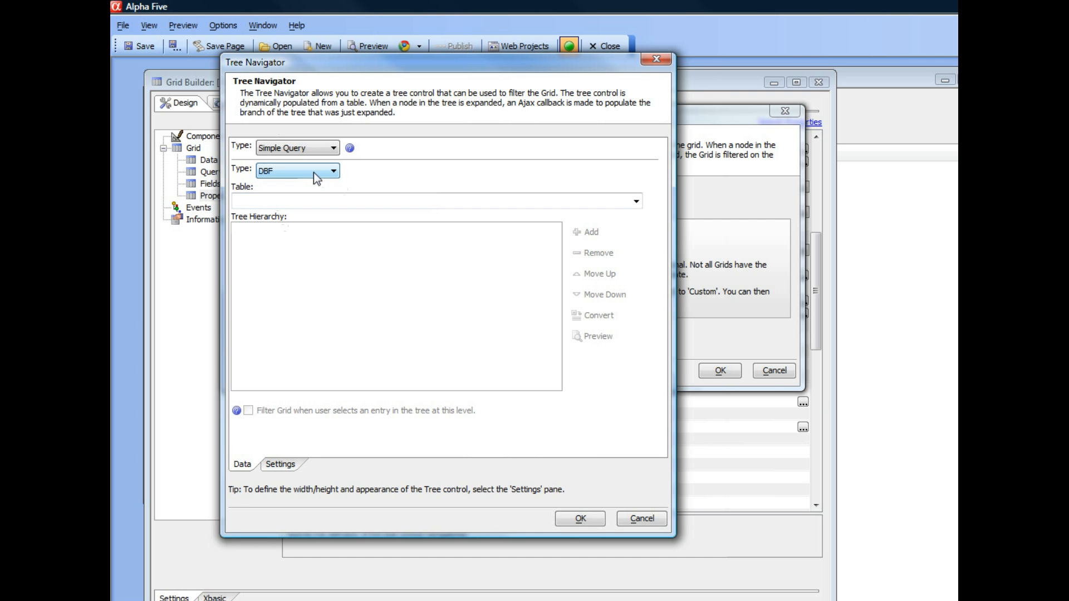
click(313, 173)
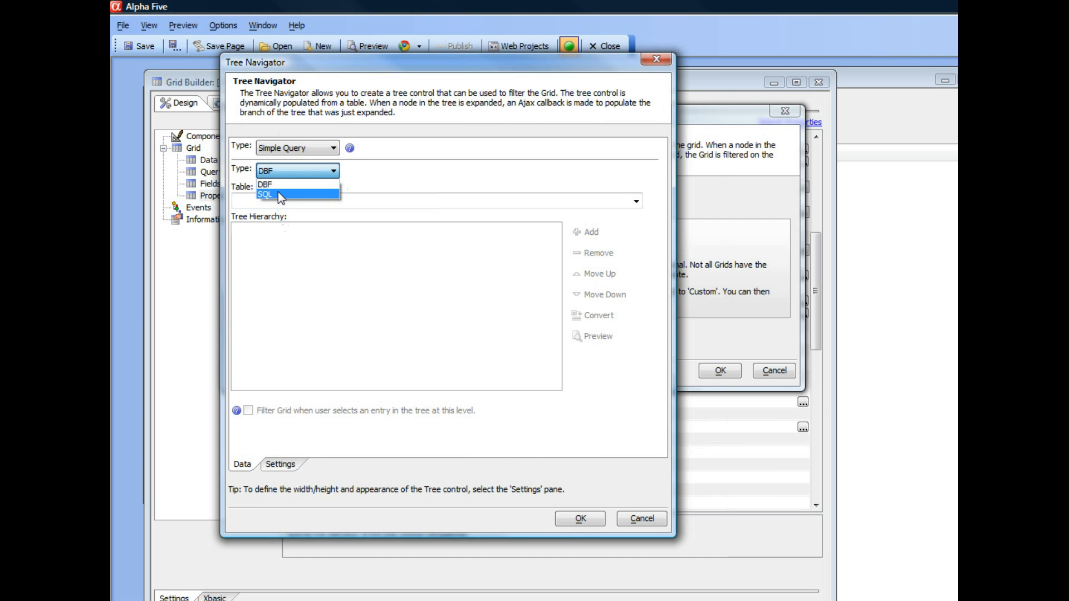
click(286, 170)
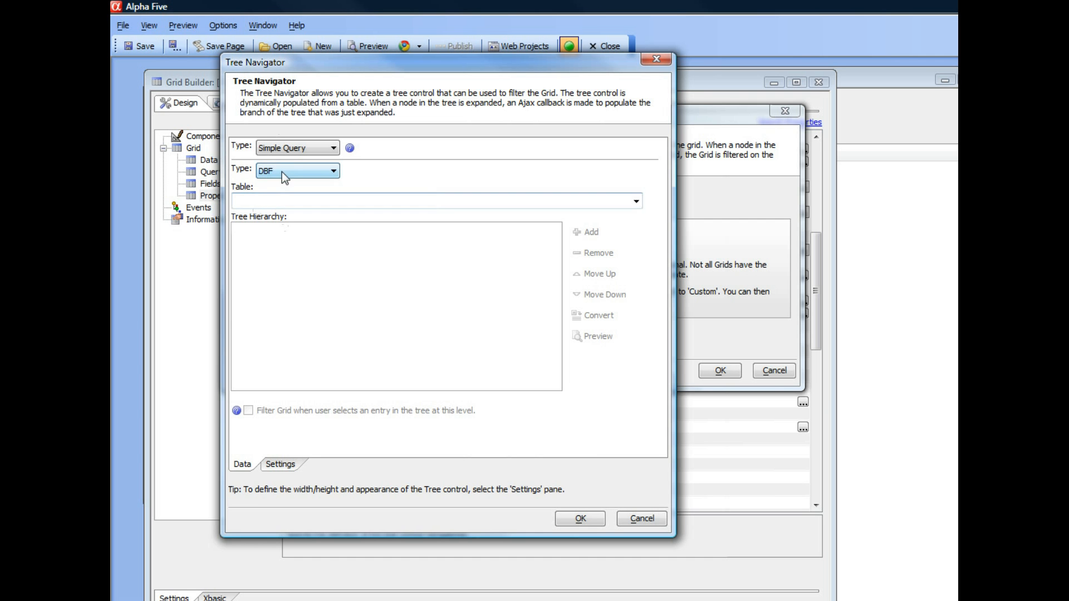
click(637, 201)
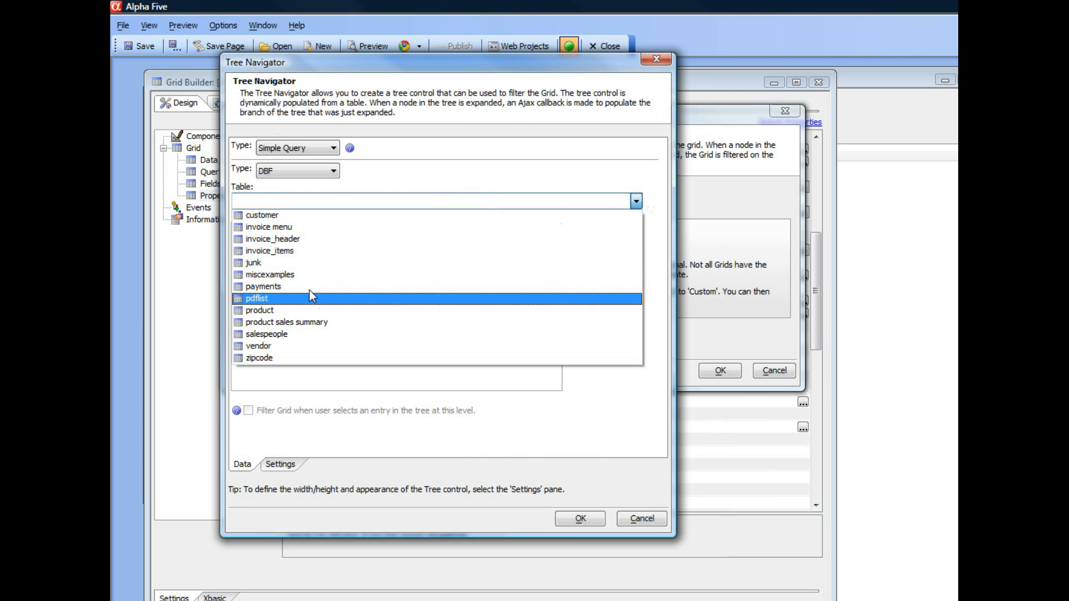
click(285, 213)
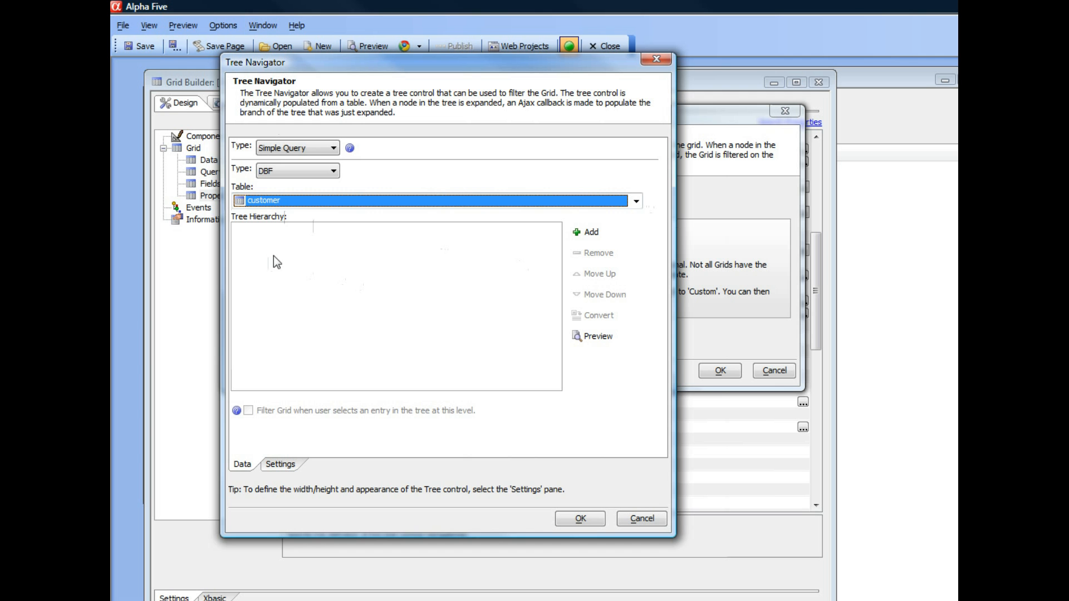
- Add Bill_state_region as the top level of the tree hierarchy
click(583, 235)
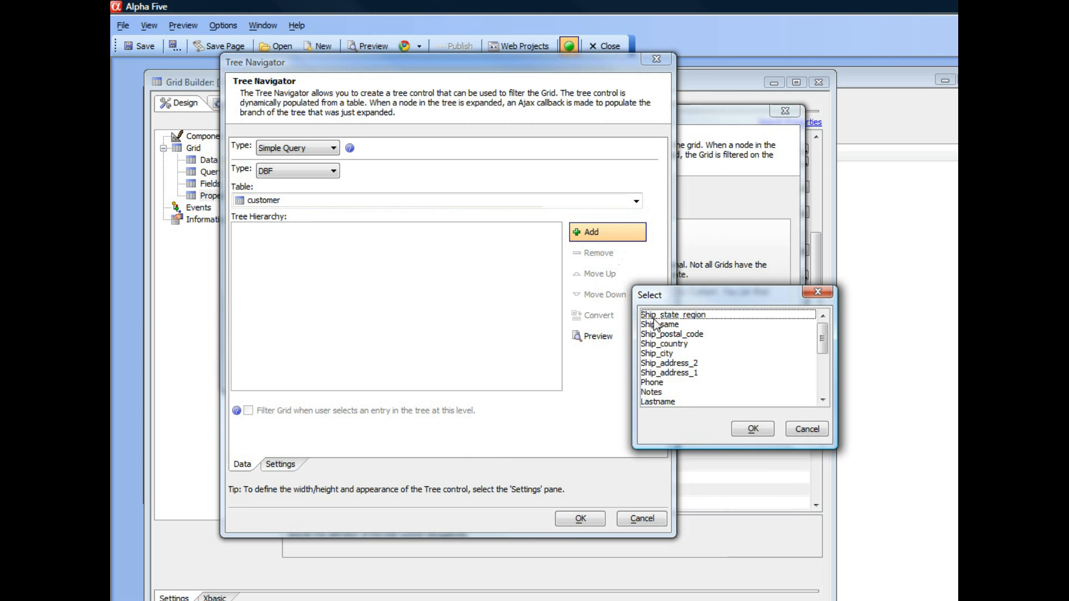
drag(823, 342, 832, 385)
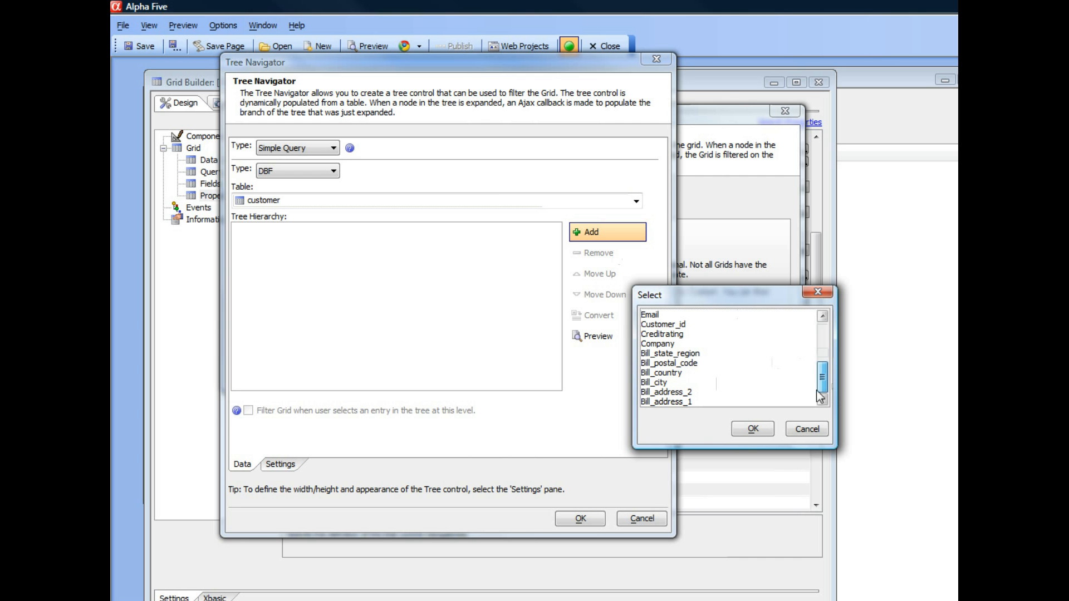
click(729, 354)
click(753, 430)
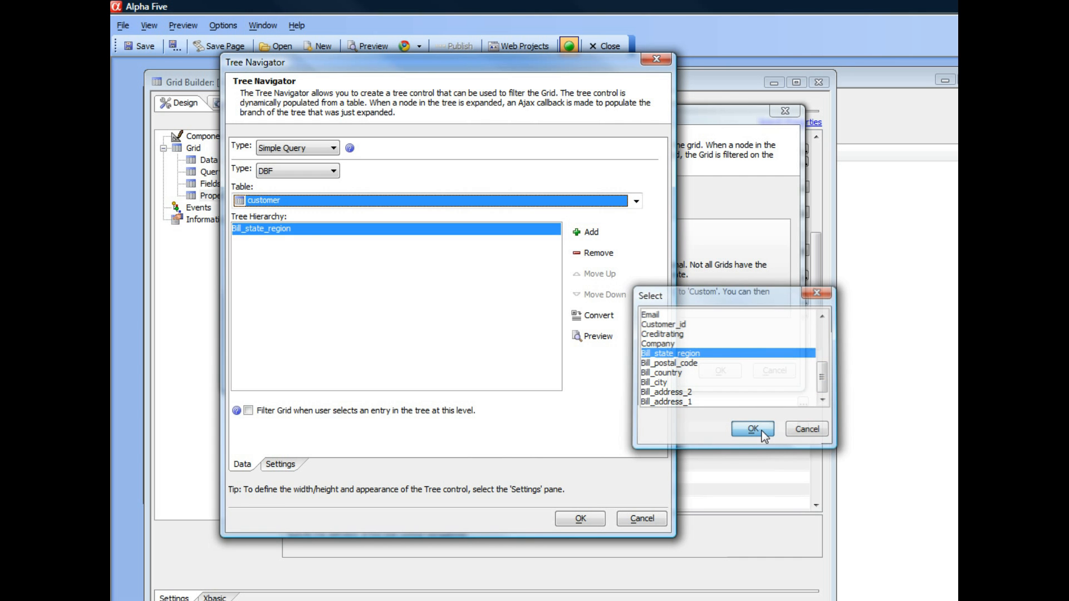
- Add Bill_city and Lastname as the second and third levels of the tree hierarchy
click(581, 232)
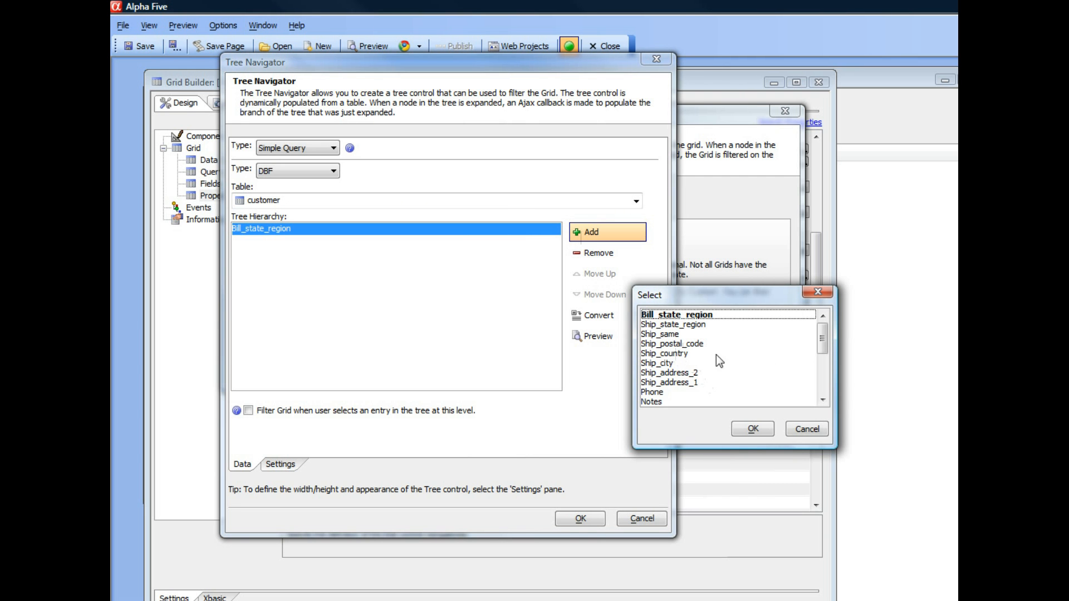
drag(822, 340, 837, 383)
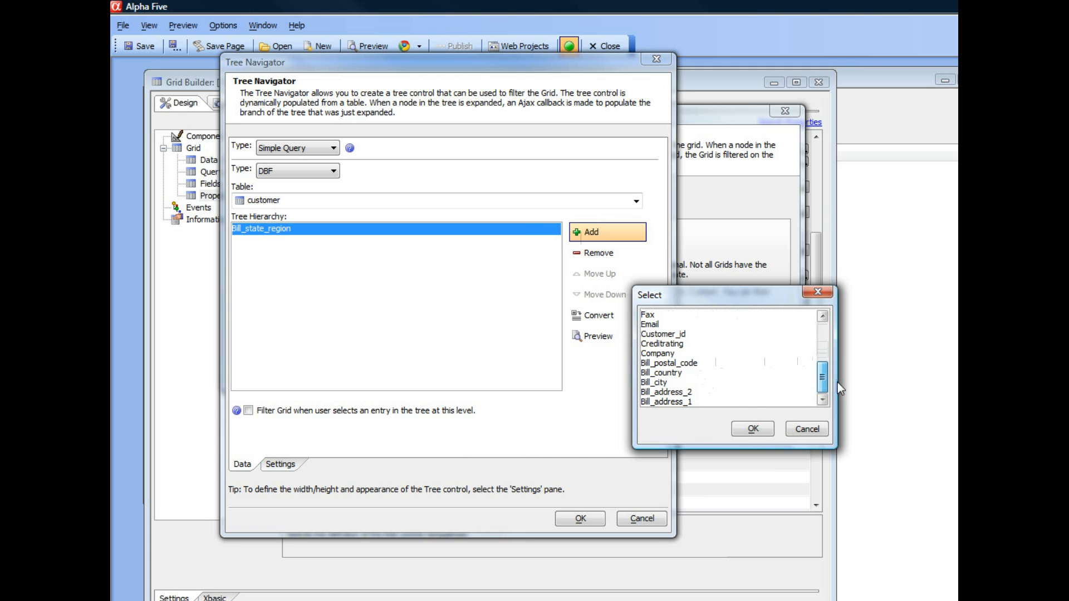
double_click(651, 382)
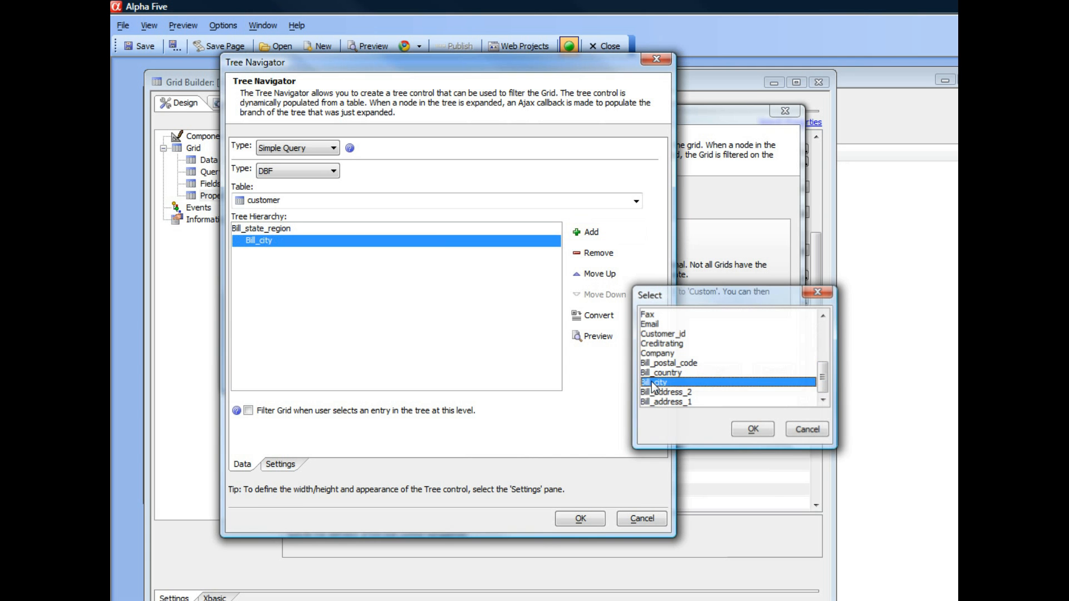
click(582, 233)
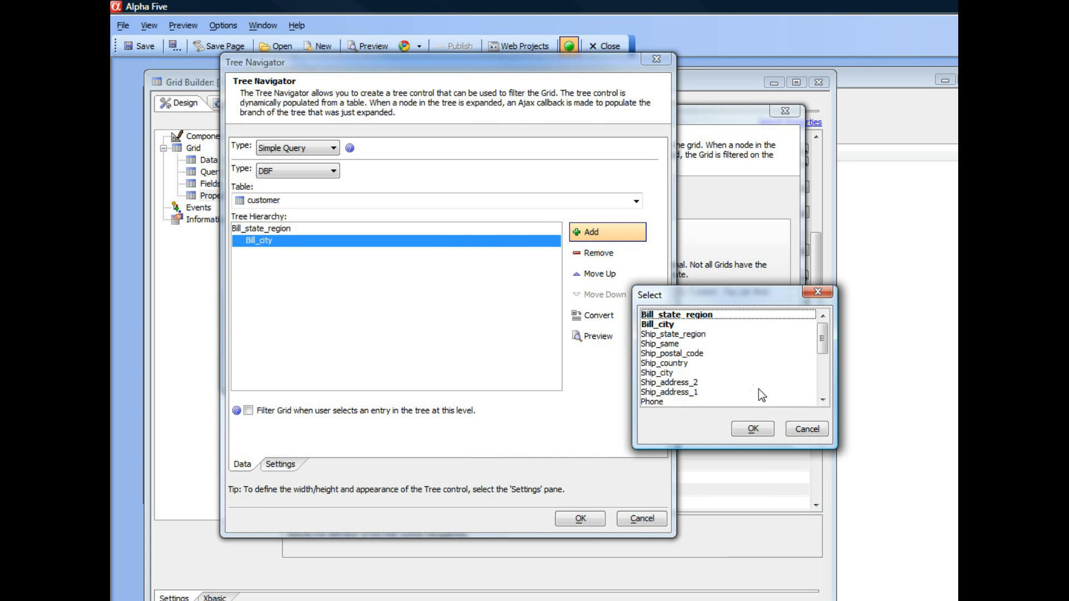
drag(825, 347, 831, 366)
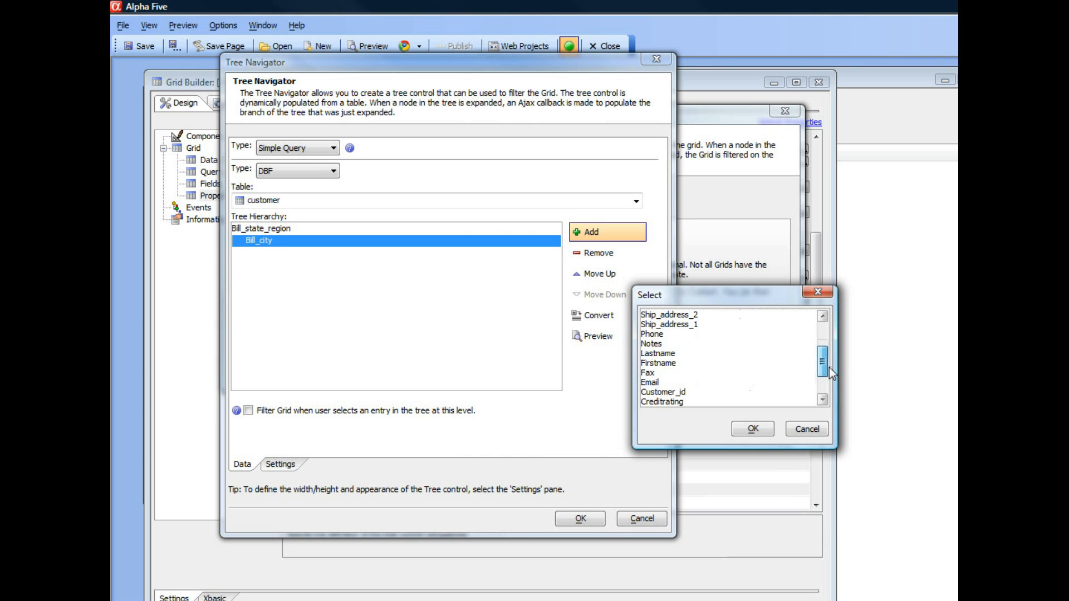
double_click(646, 354)
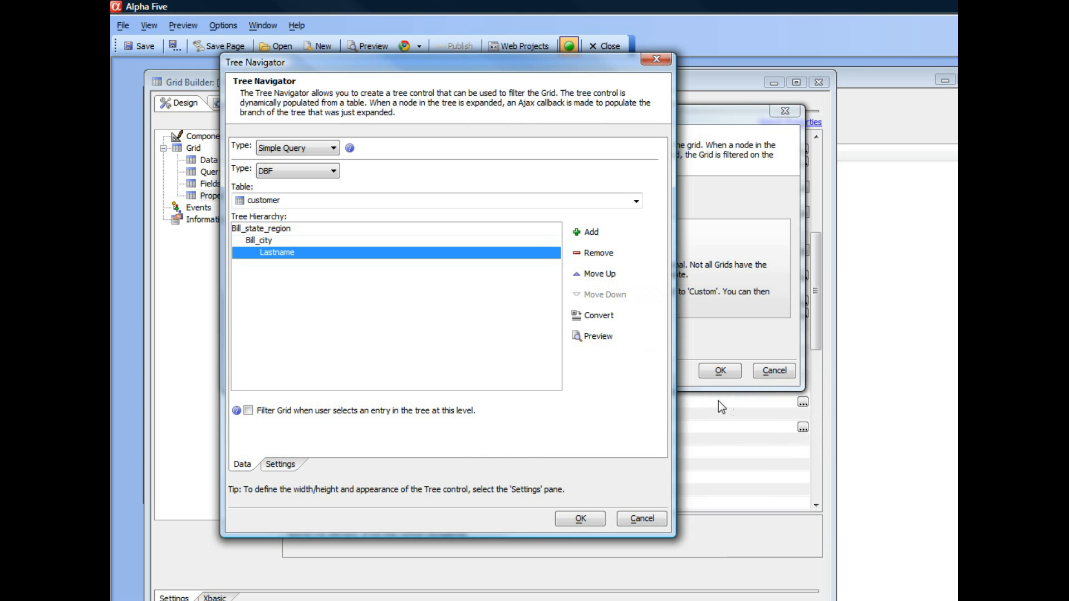
- Preview the tree and expand the MA and Cambridge nodes to check the three levels
click(588, 339)
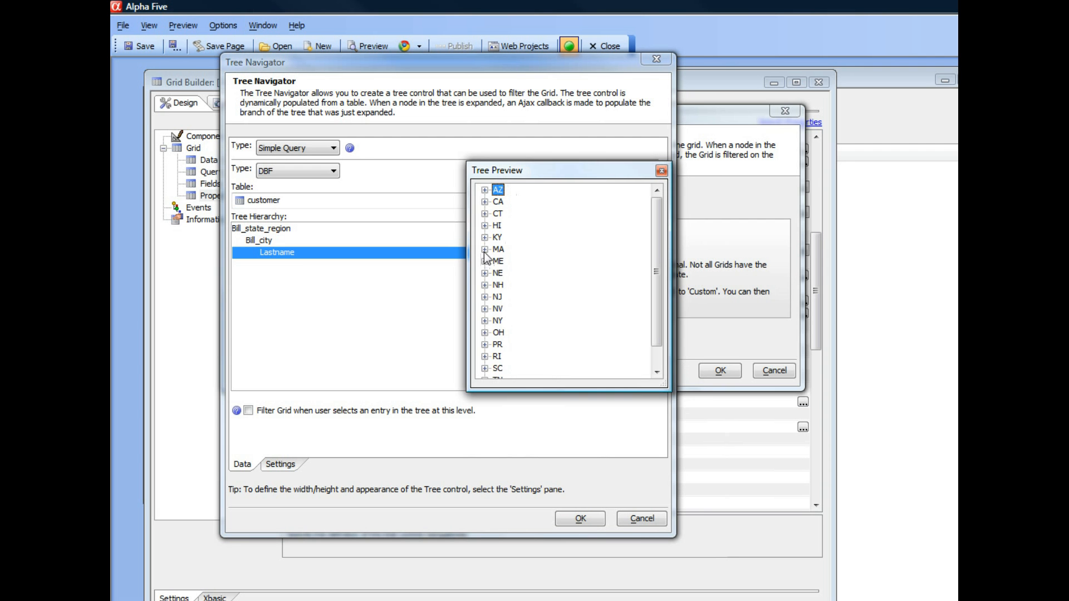
click(484, 249)
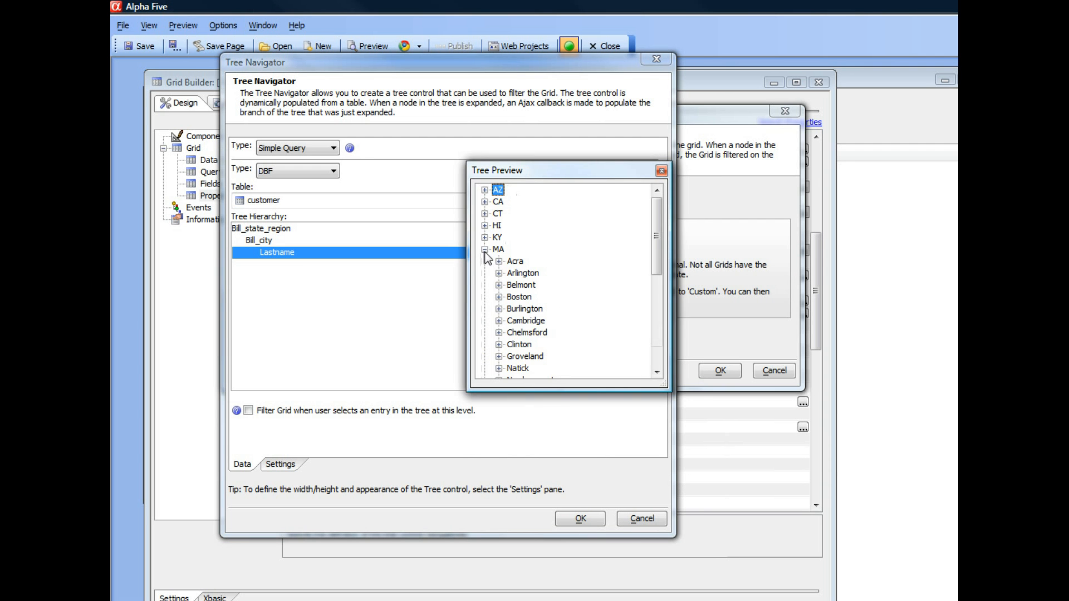
click(499, 321)
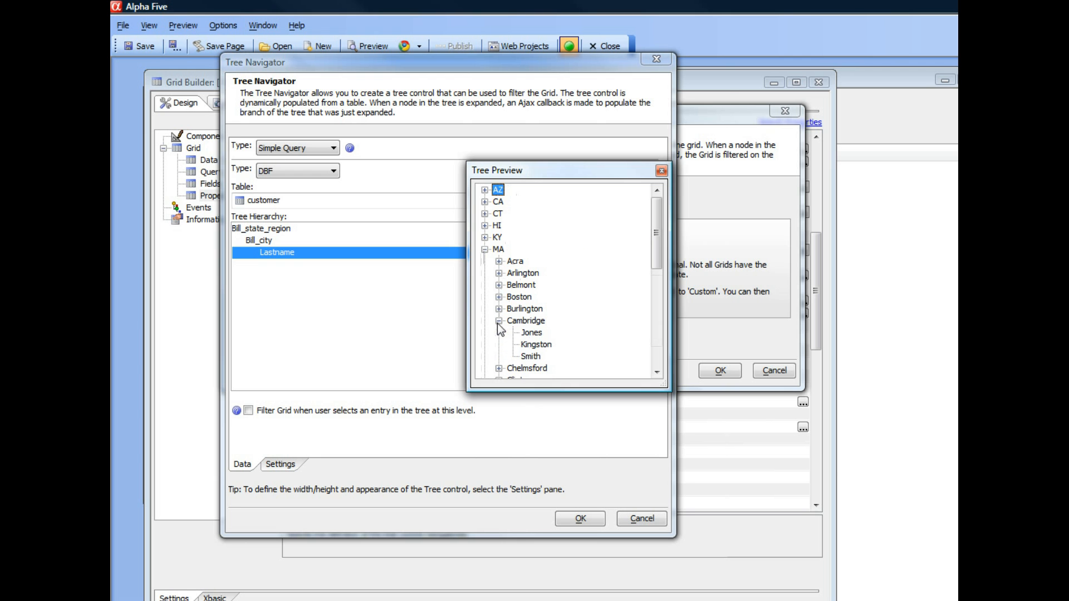
- Close the tree preview and check the grid-filter option of the Bill_state_region, Bill_city and Lastname levels
click(661, 171)
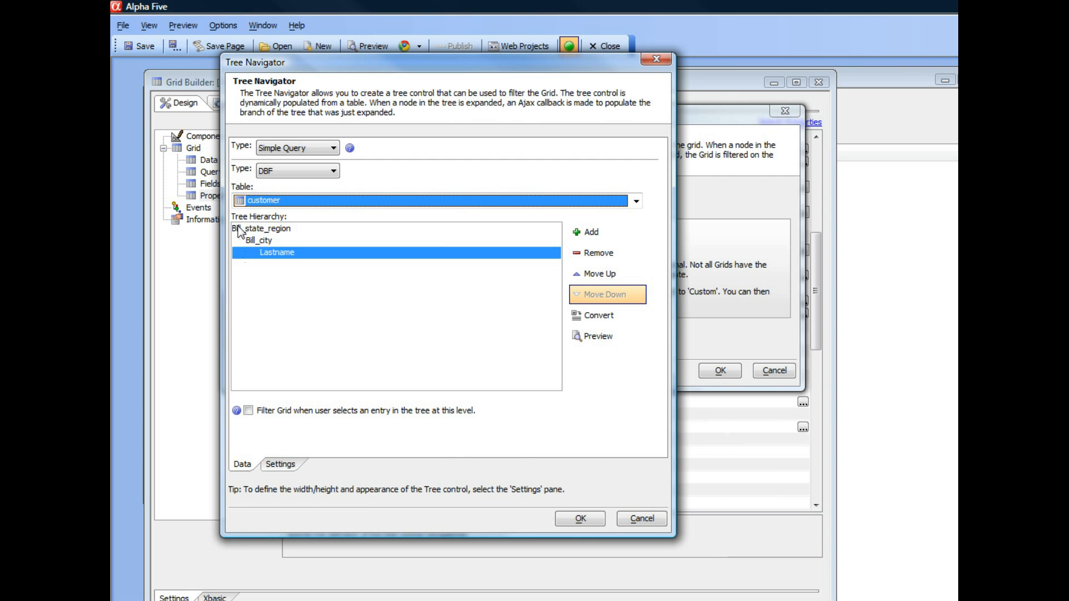
click(271, 228)
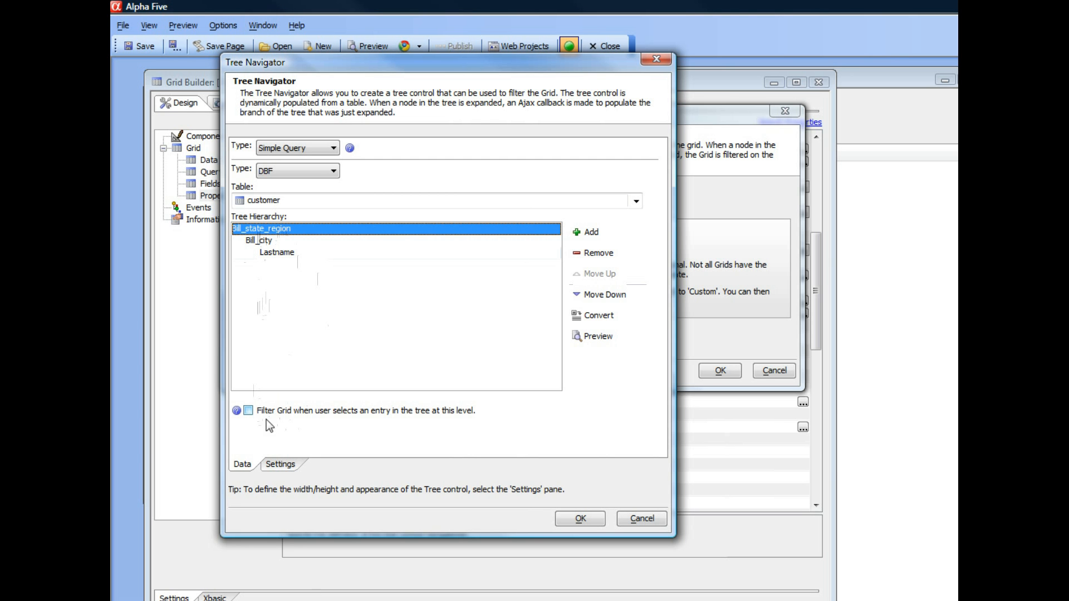
click(260, 241)
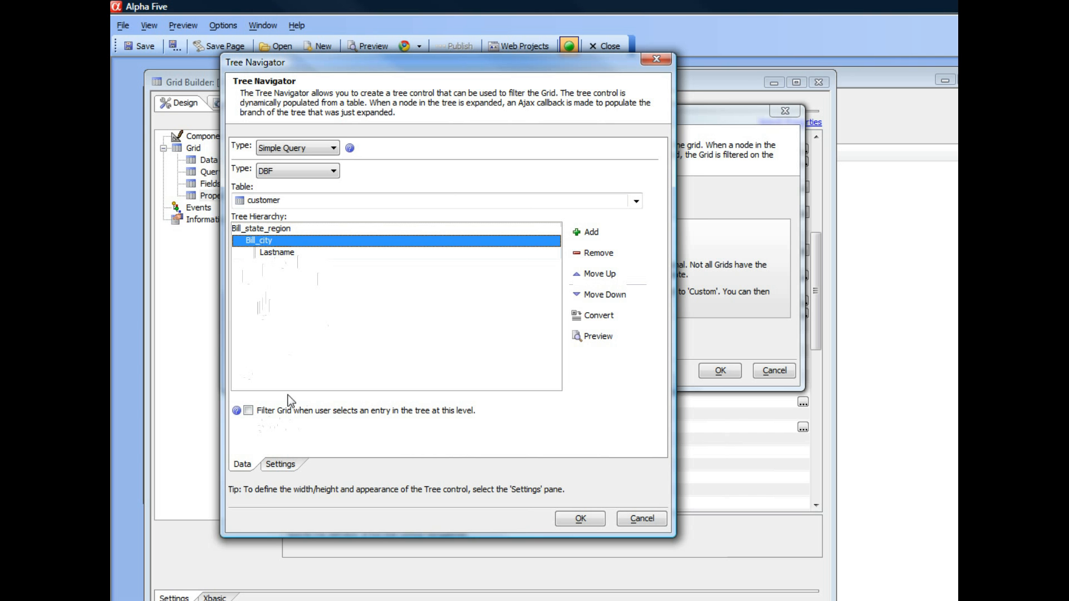
click(278, 254)
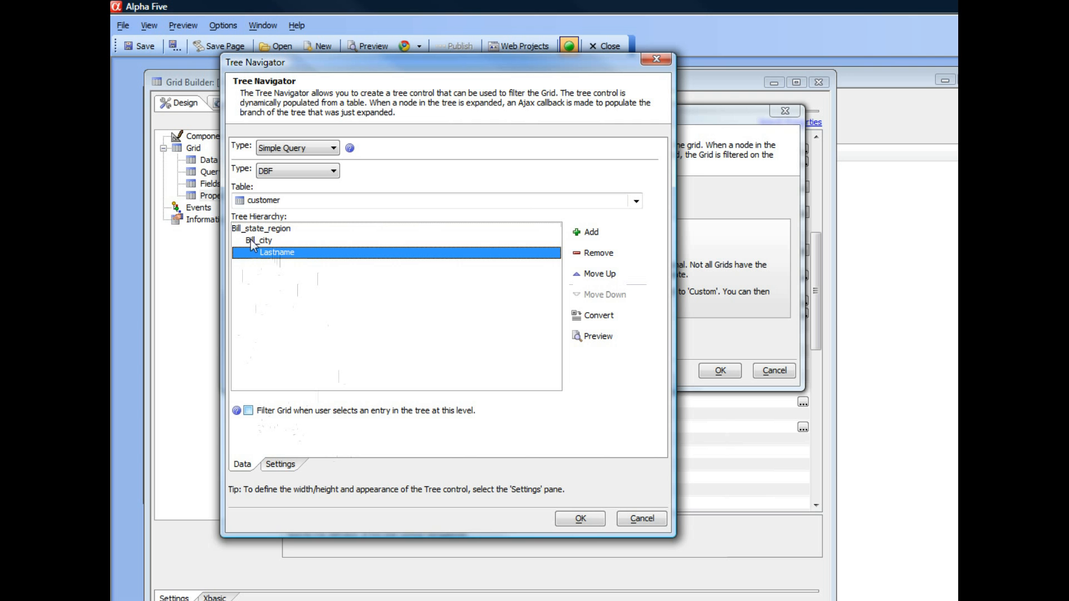
- Enable grid filtering for the Bill_state_region level, turn on its filter definition and open the Filter Builder
click(263, 229)
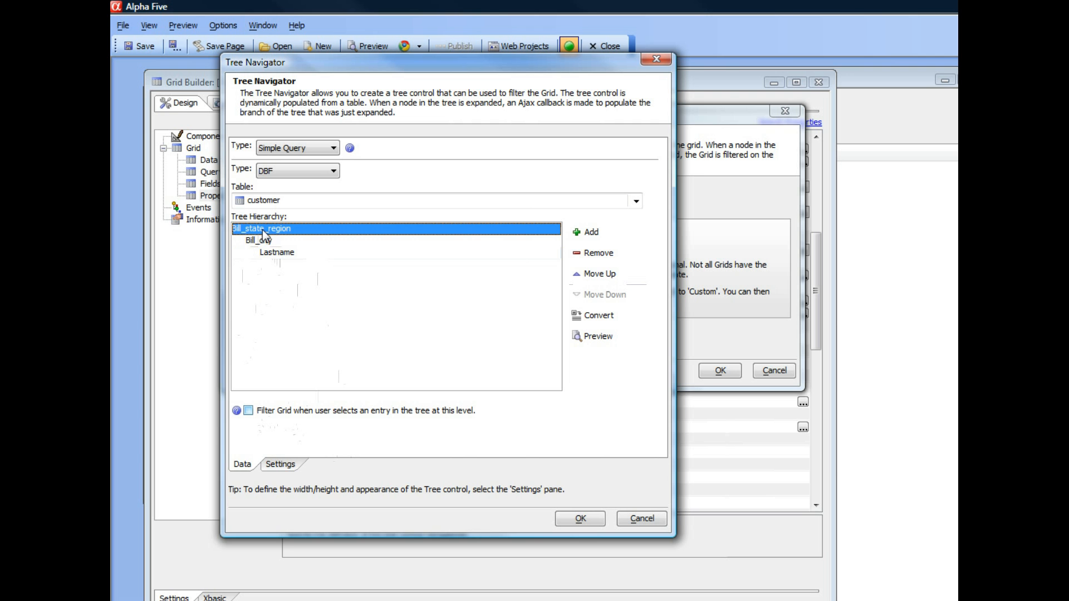
click(249, 411)
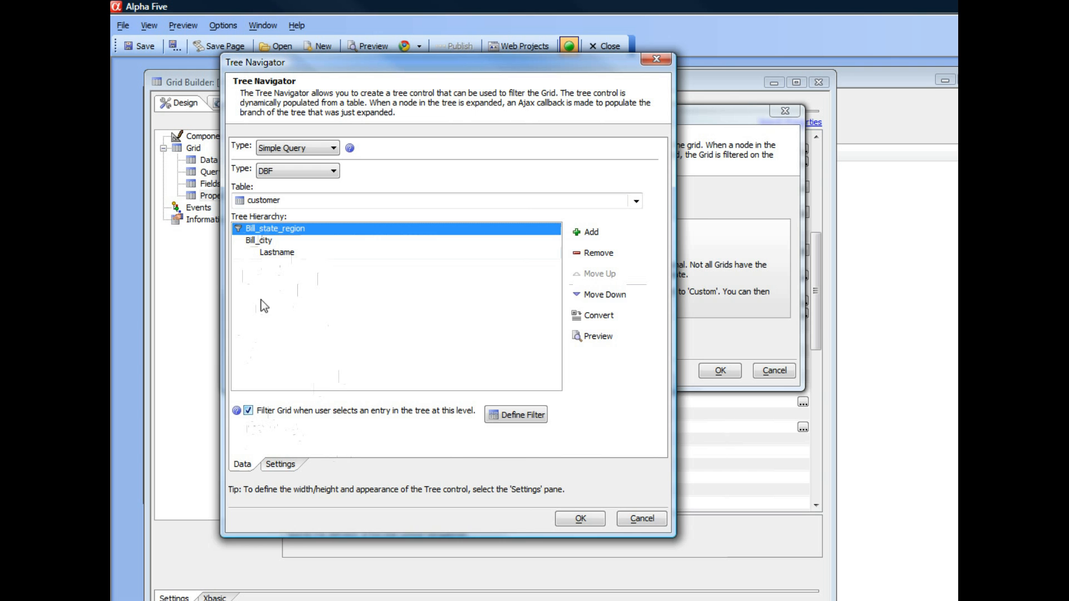
click(519, 418)
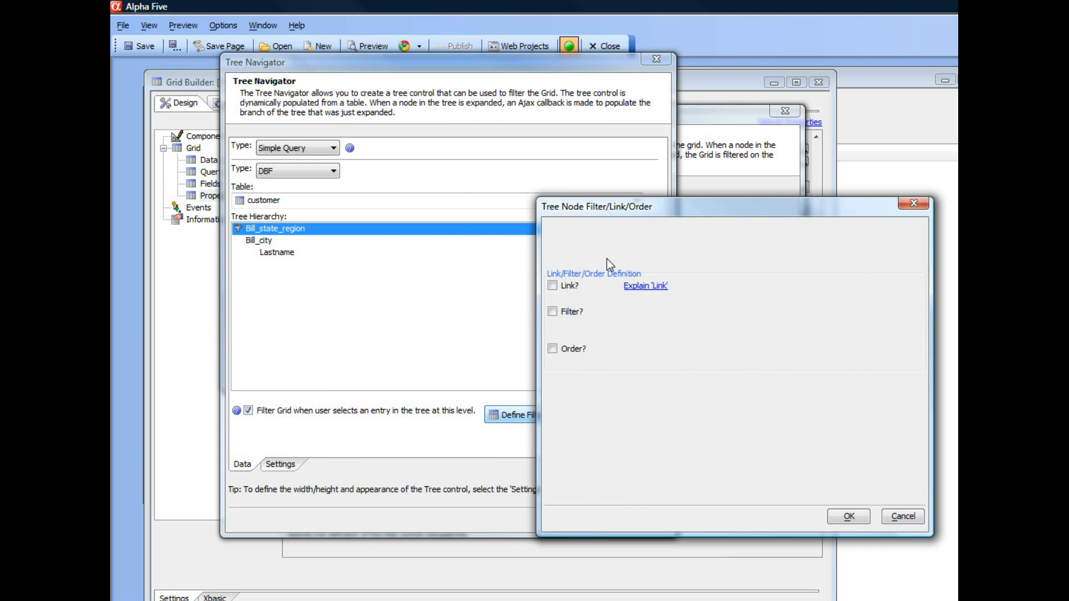
drag(620, 208, 304, 168)
click(243, 272)
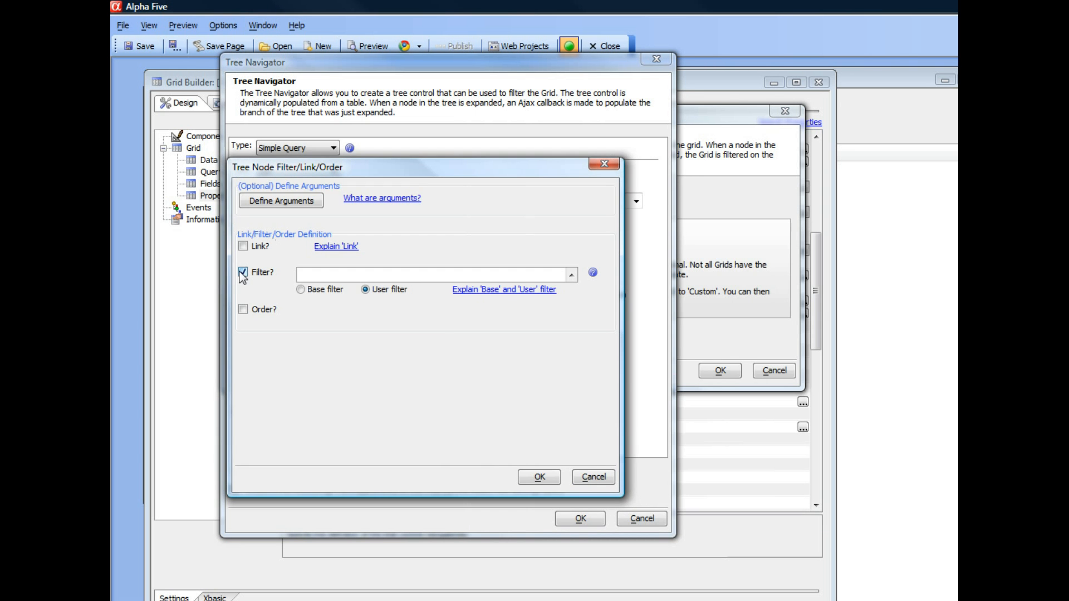
click(571, 274)
drag(583, 225, 329, 196)
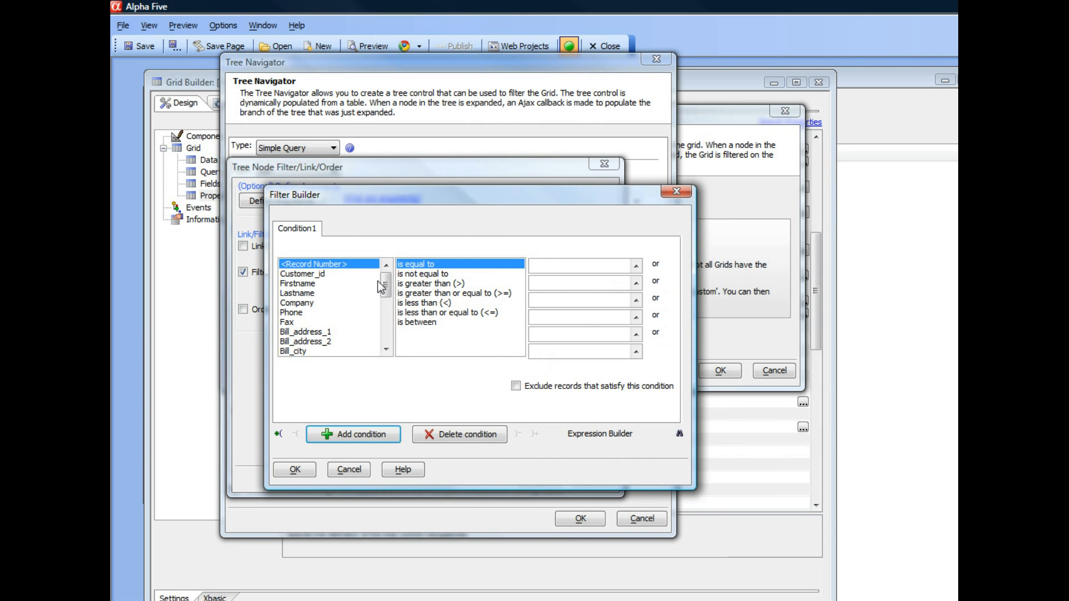
- Build the filter condition Bill_state_region is equal to the current component's {Bill_state_region} field
drag(386, 285, 388, 306)
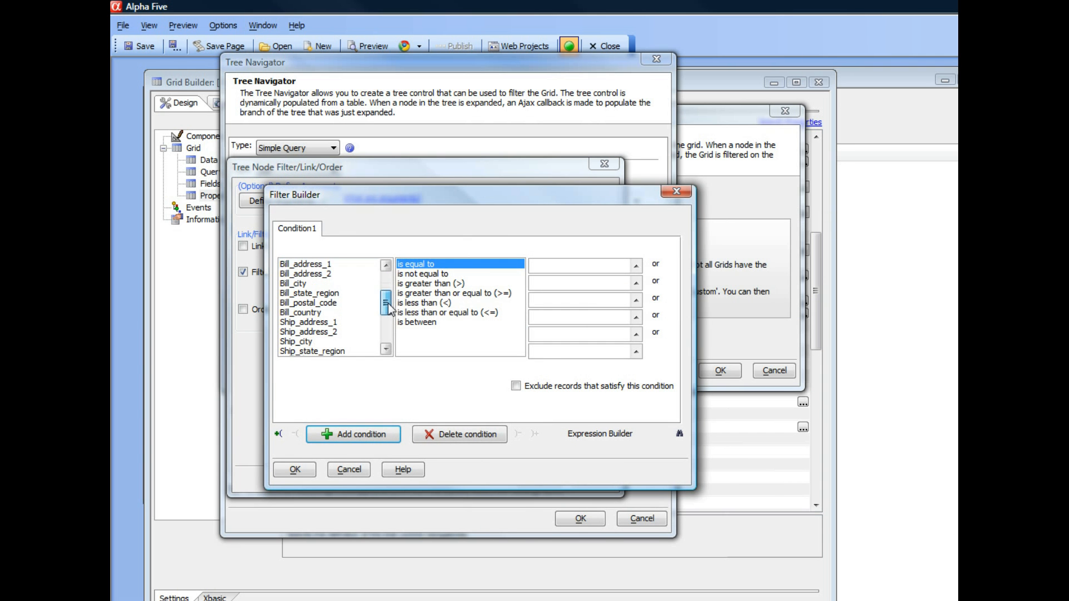
click(321, 294)
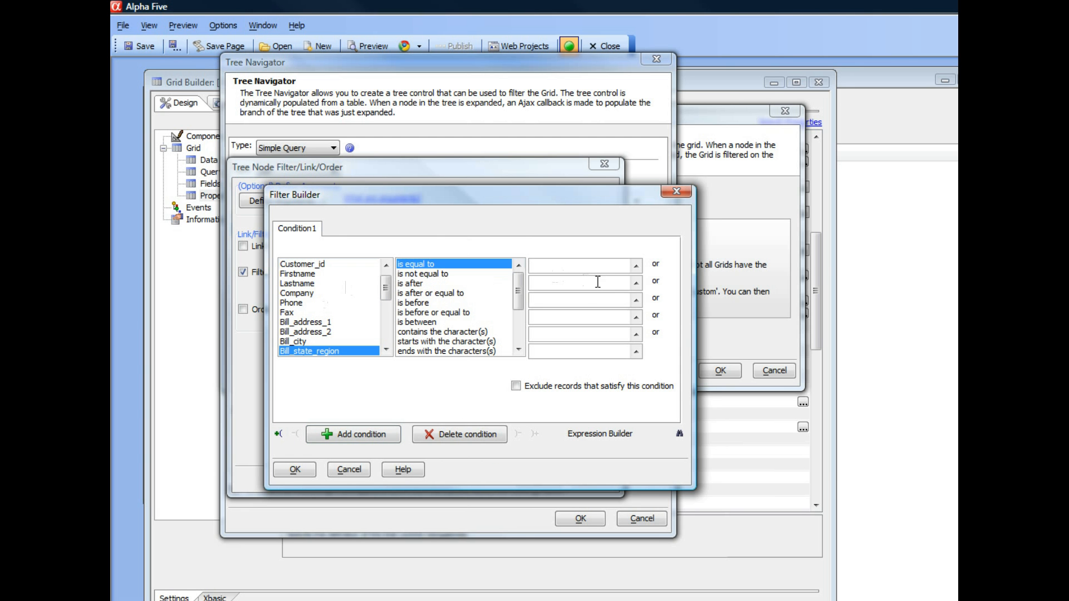
click(635, 265)
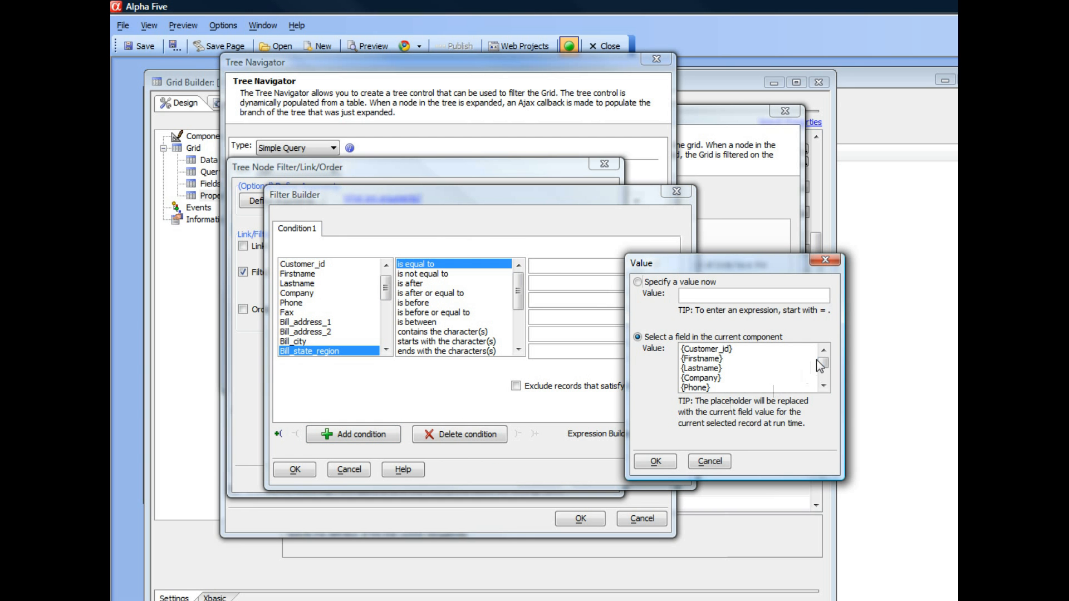
drag(822, 363, 825, 371)
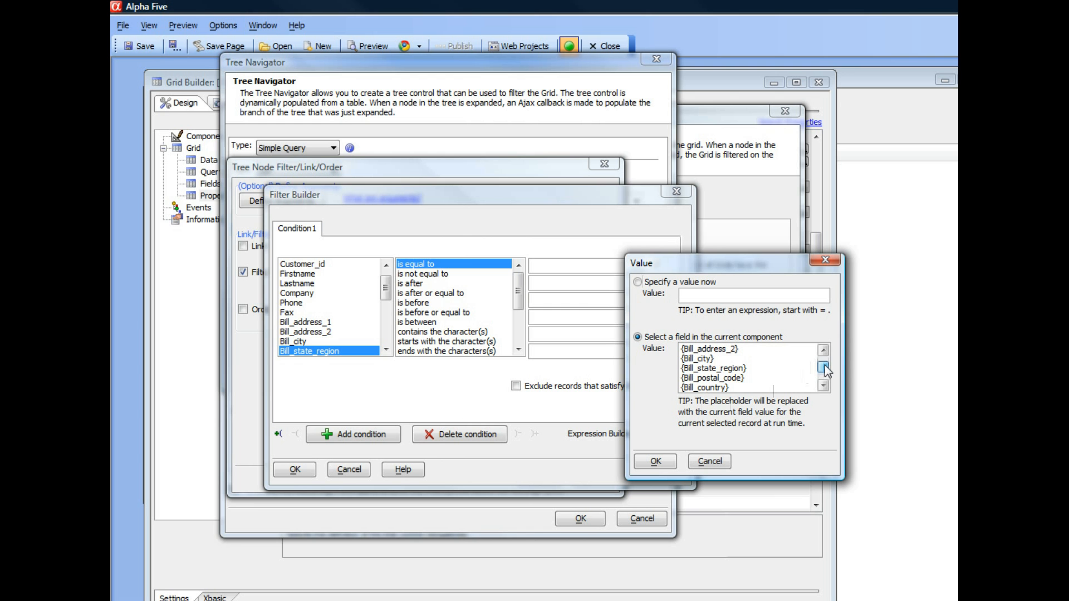
click(718, 369)
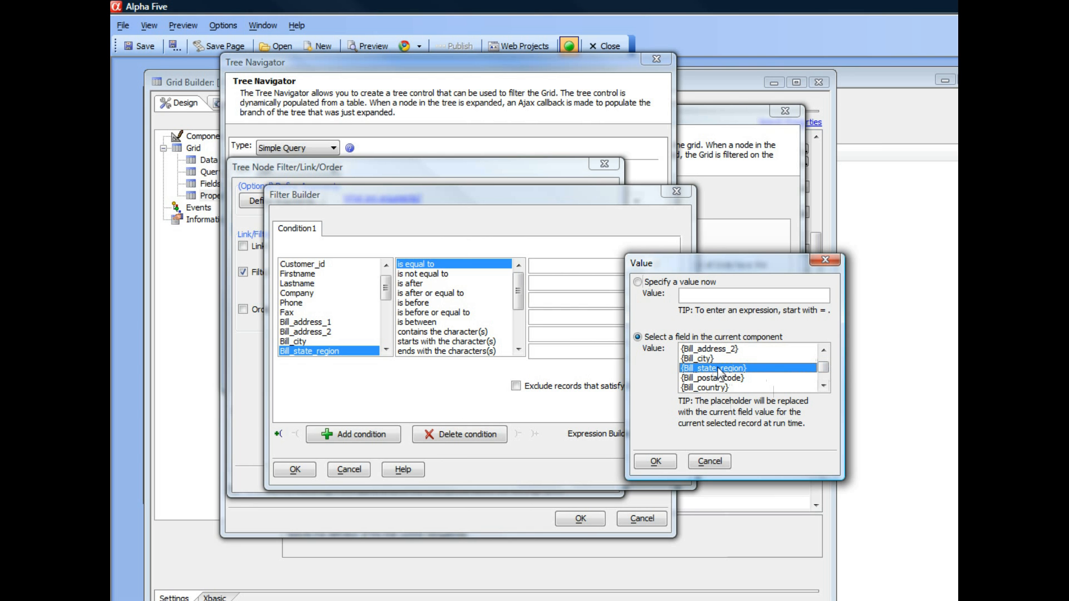
click(656, 462)
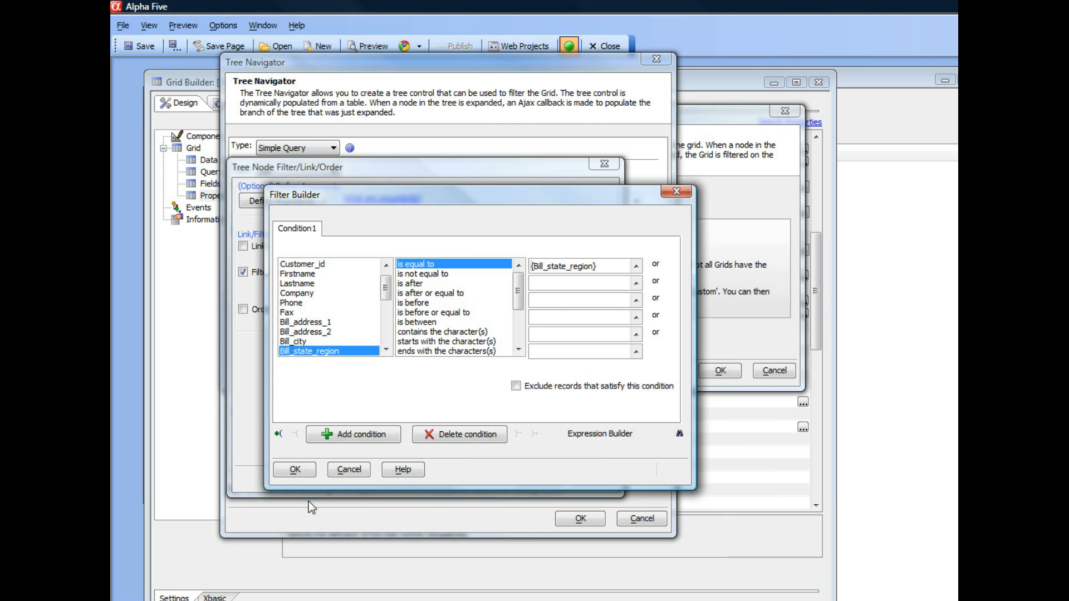
click(295, 470)
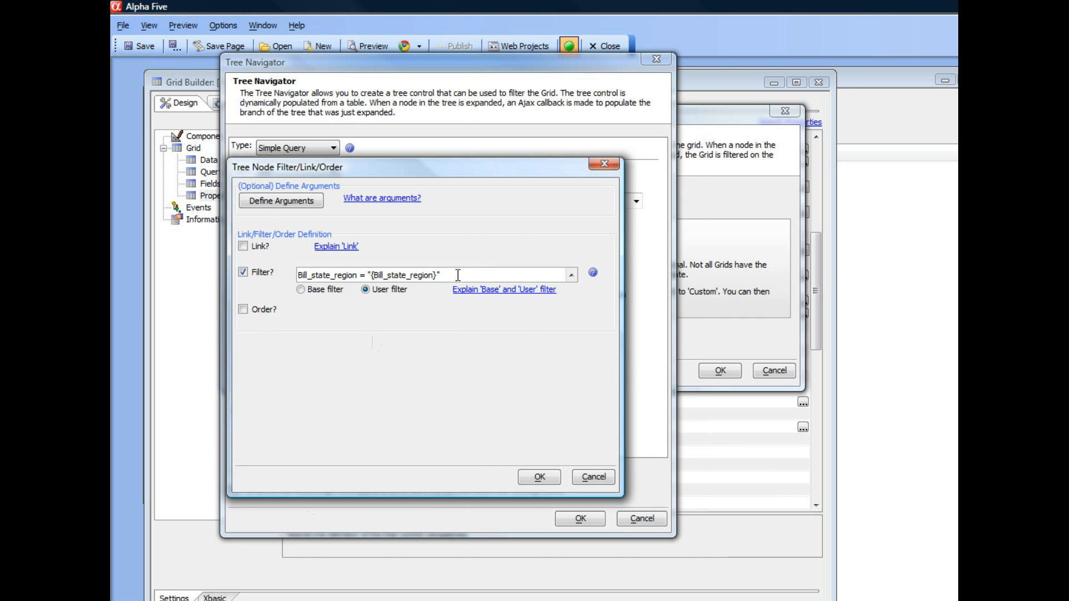
- Copy the Bill_state_region filter expression for reuse and accept the level's filter definition
drag(441, 275, 304, 276)
right_click(317, 277)
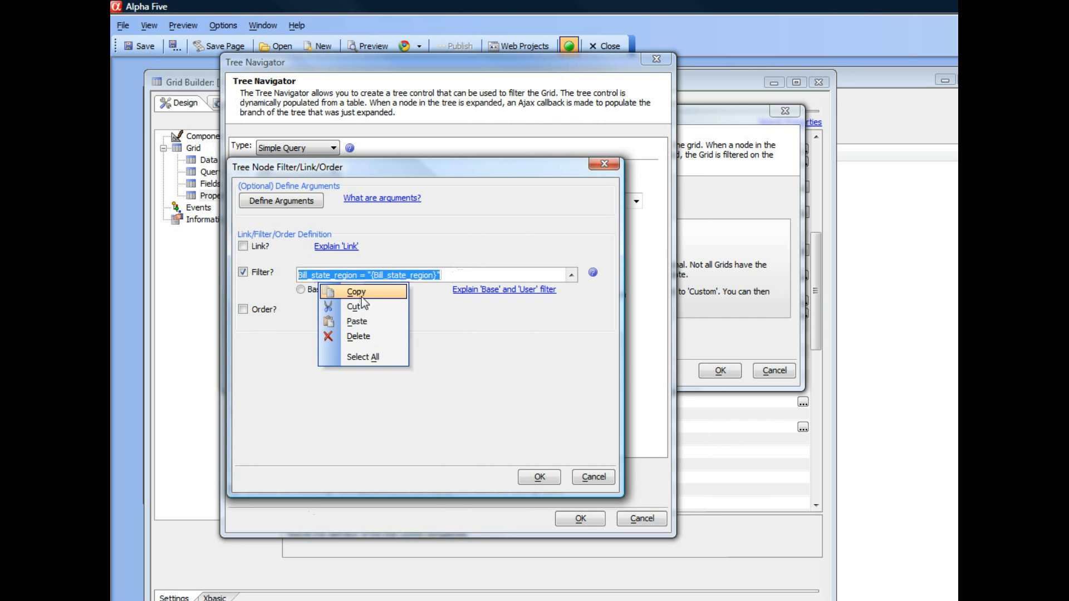
click(340, 291)
click(538, 478)
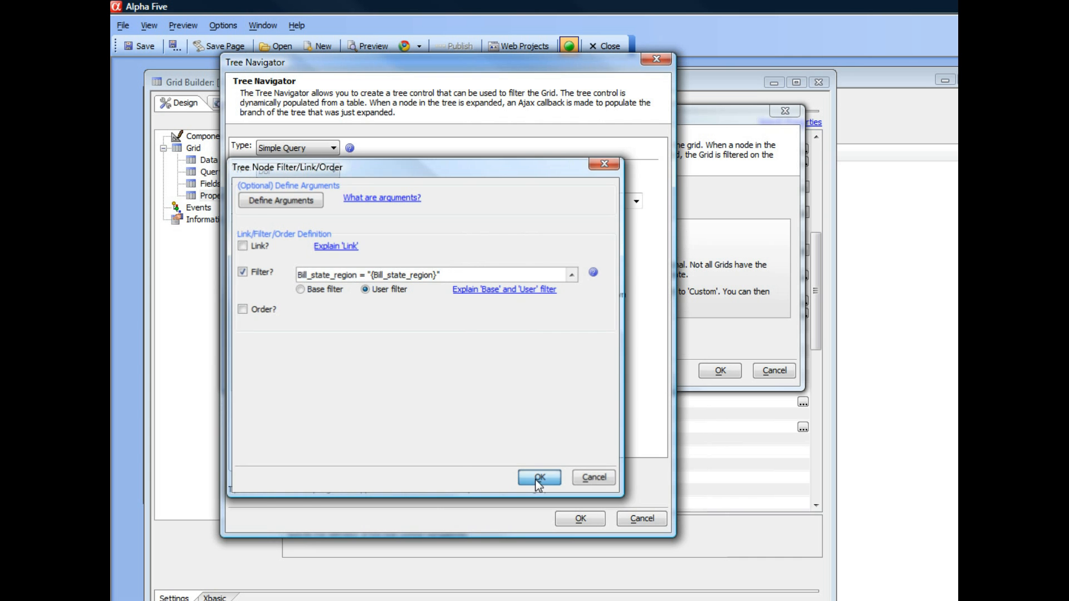
- Enable grid filtering for the Bill_city level and paste the copied Bill_state_region expression as its filter
click(258, 241)
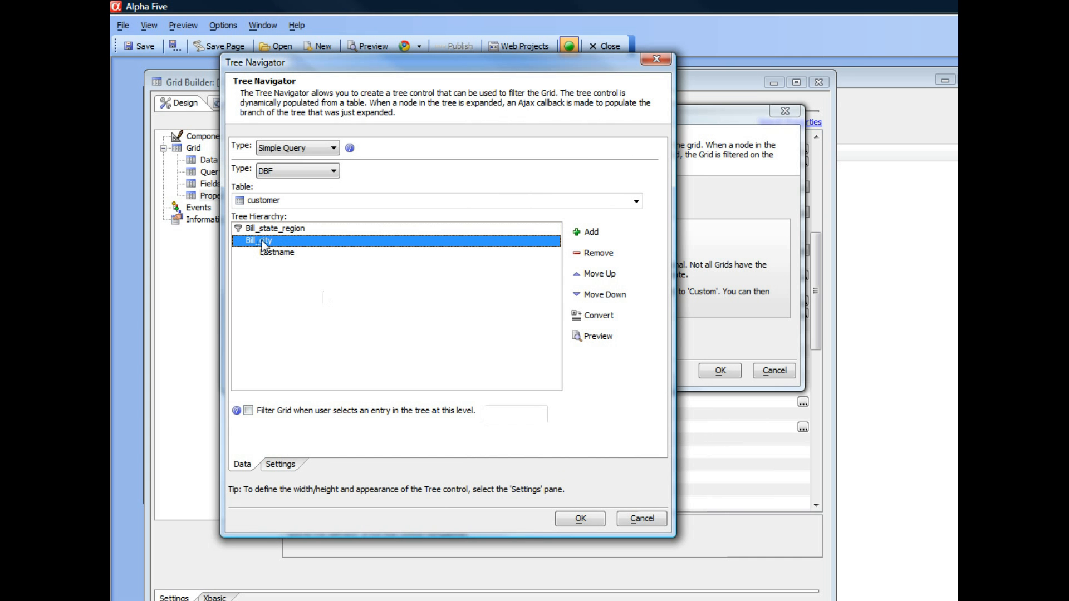
click(248, 411)
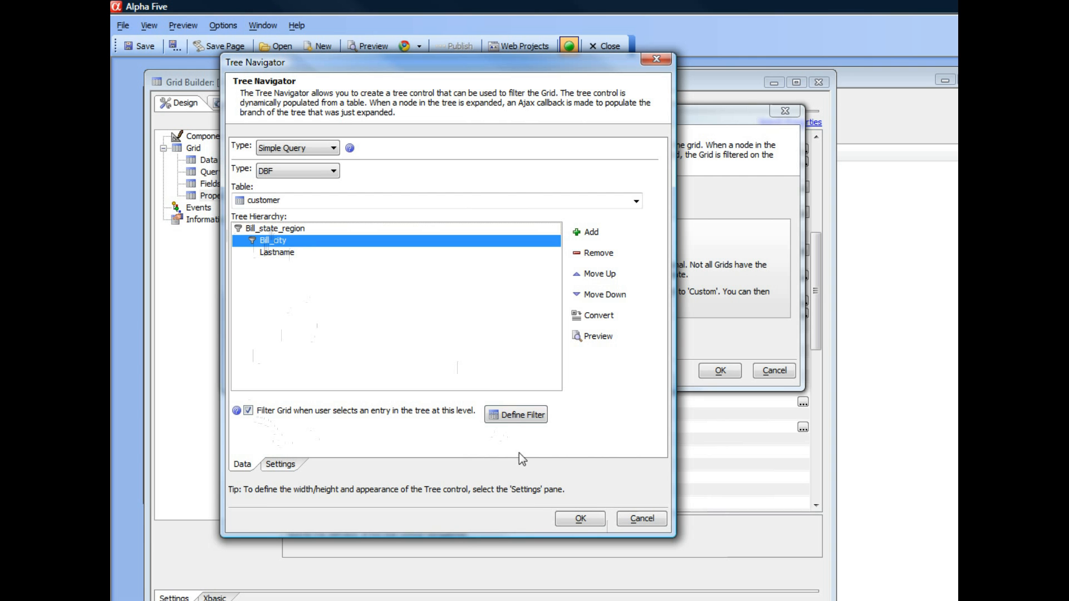
click(512, 419)
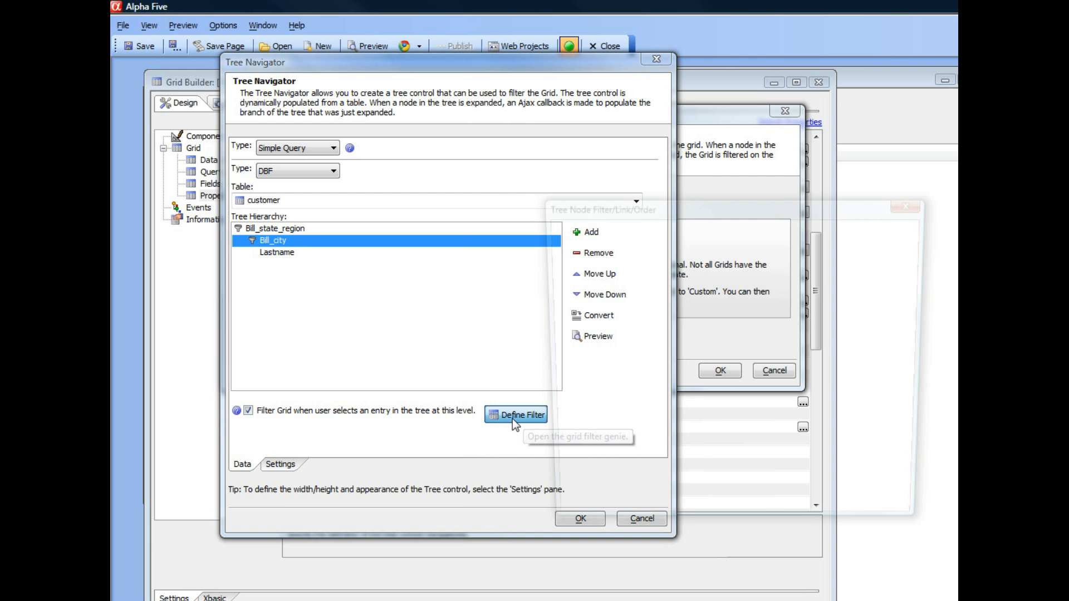
drag(570, 213, 399, 249)
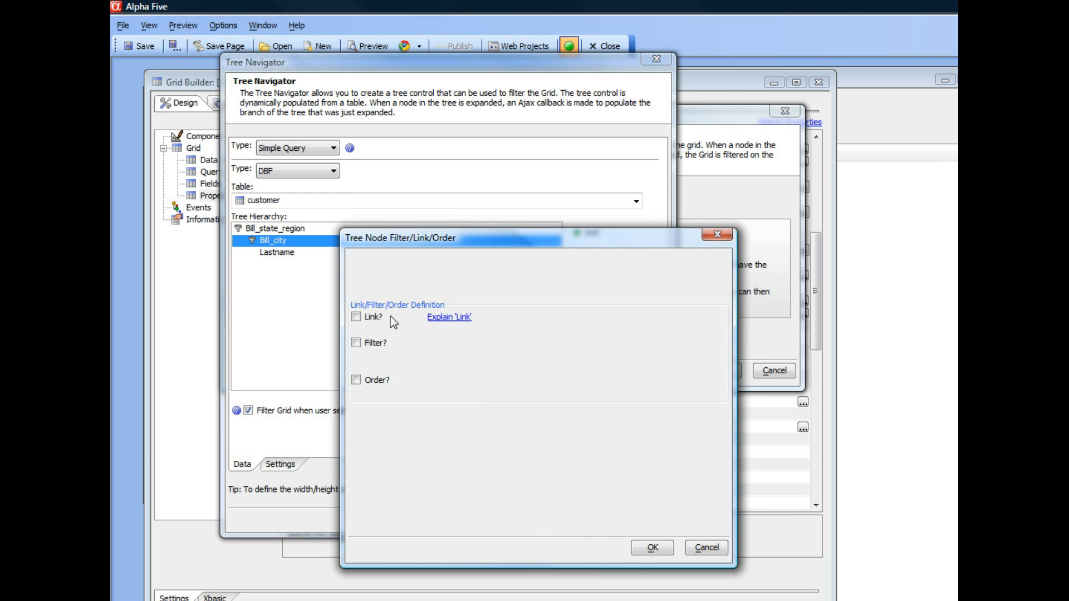
click(357, 343)
click(449, 345)
right_click(412, 352)
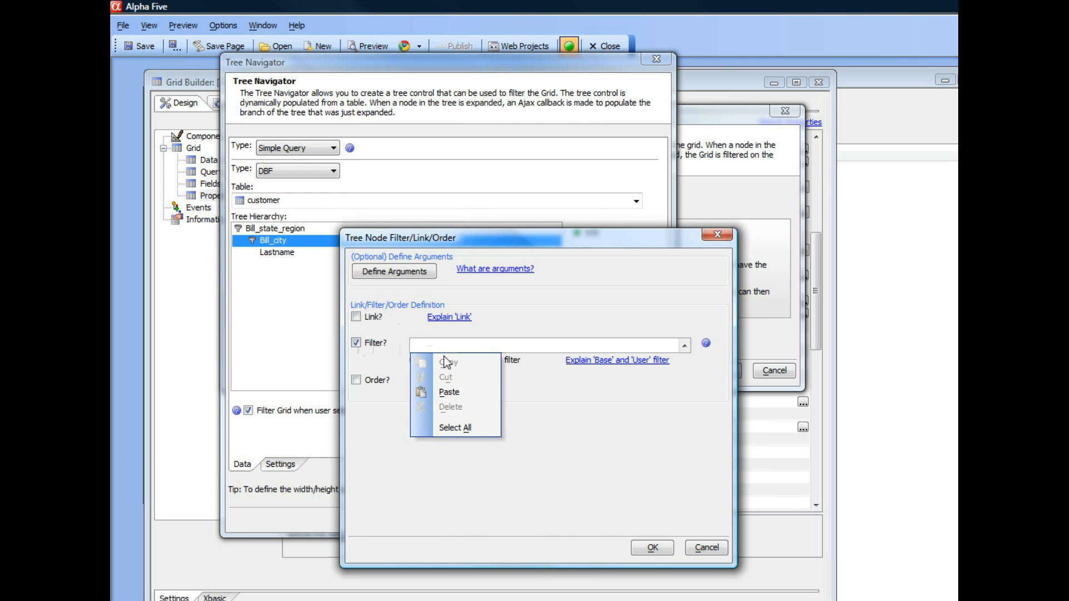
click(457, 394)
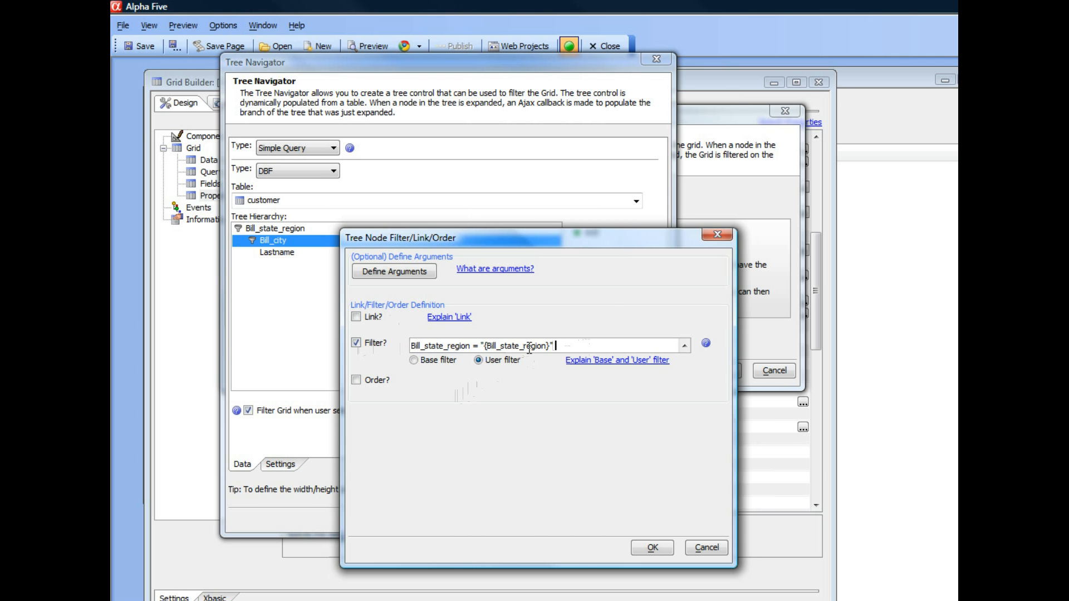
- Extend the Bill_city level's filter with .AND. Bill_city = "{Bill_city}" and copy the whole expression
click(684, 345)
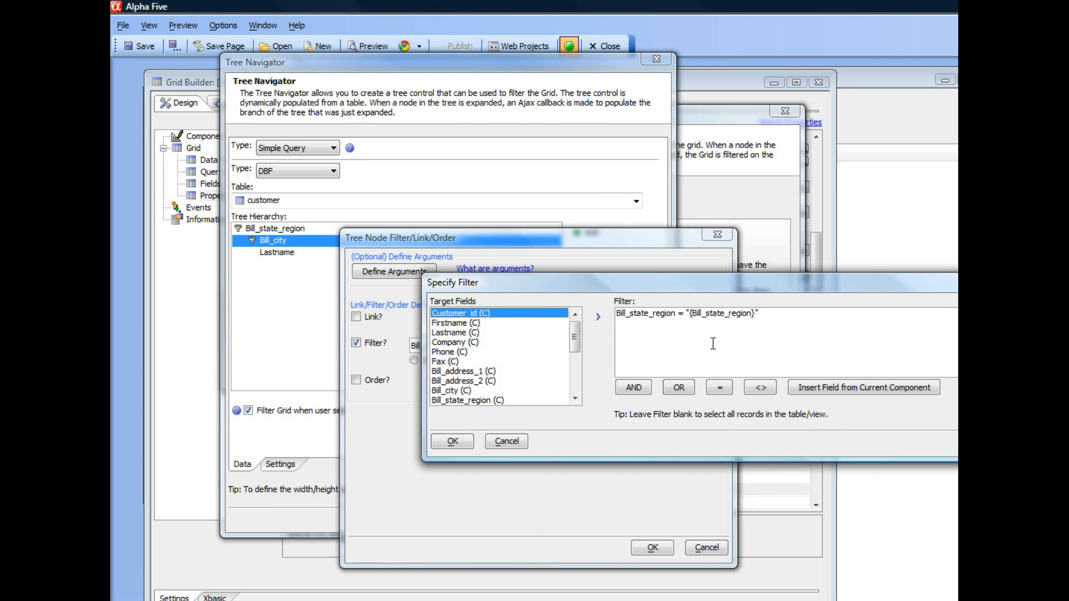
click(633, 388)
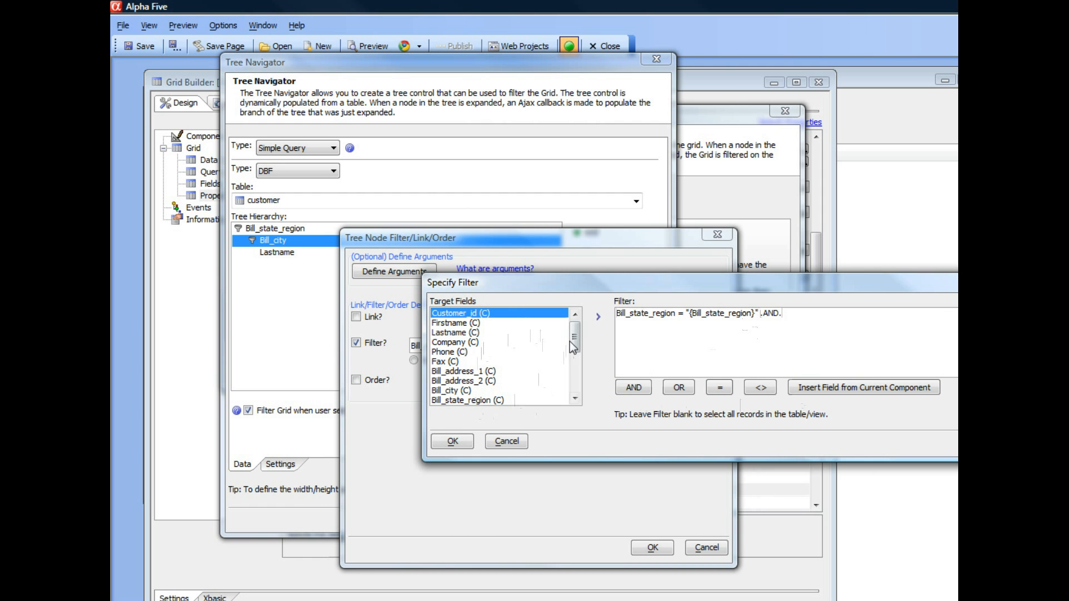
double_click(456, 391)
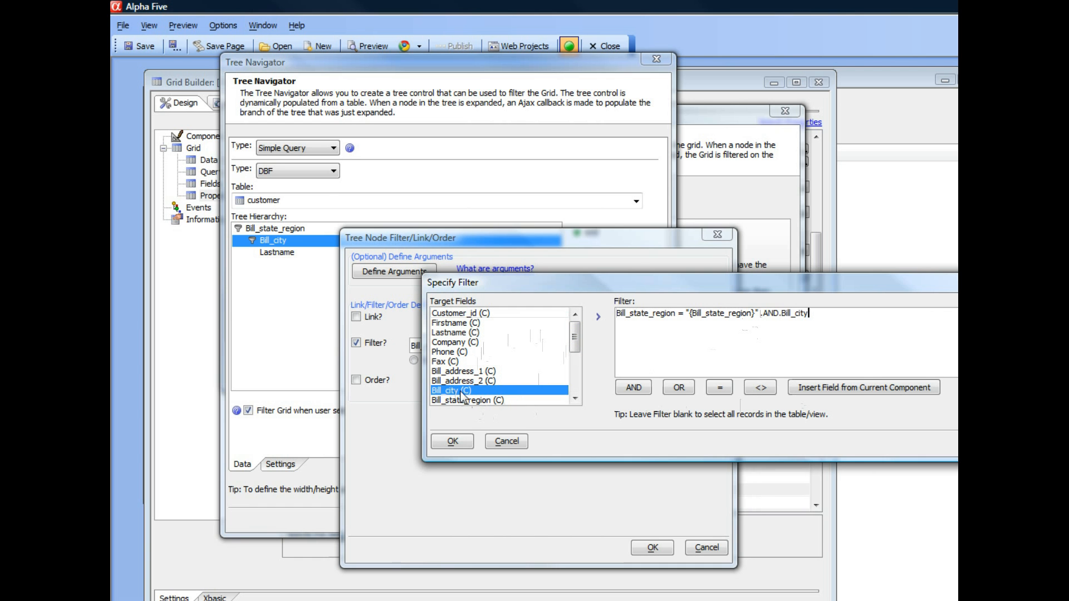
click(782, 313)
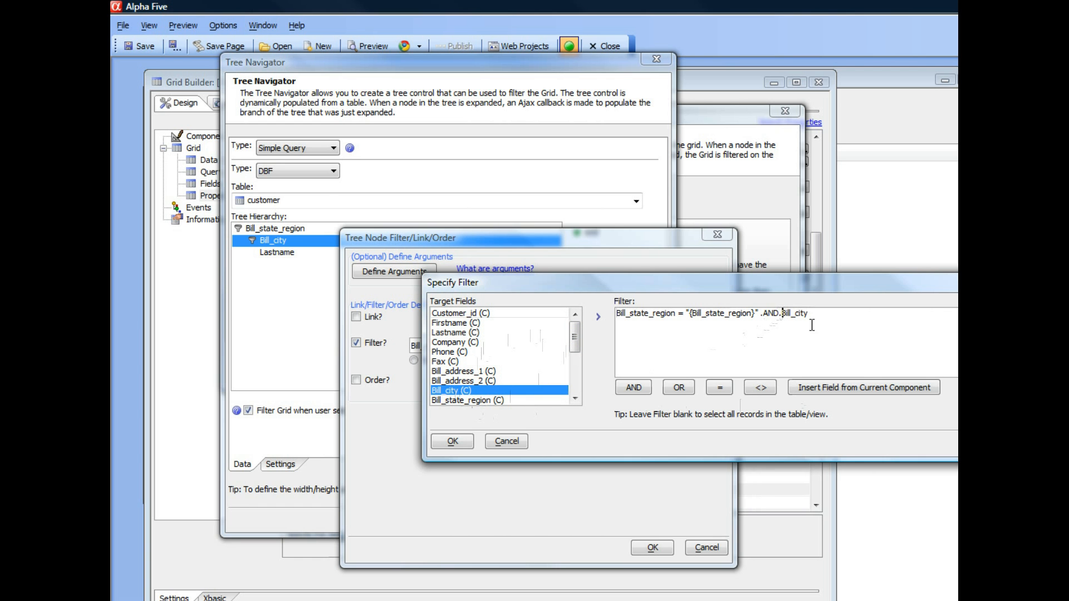
click(844, 315)
text(=)
click(857, 389)
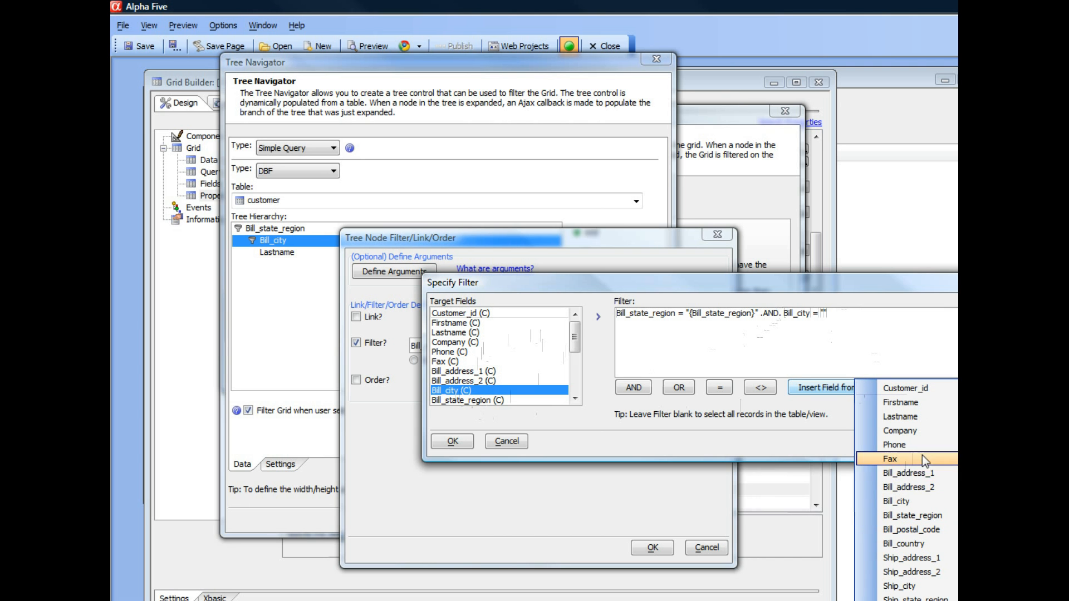
click(920, 502)
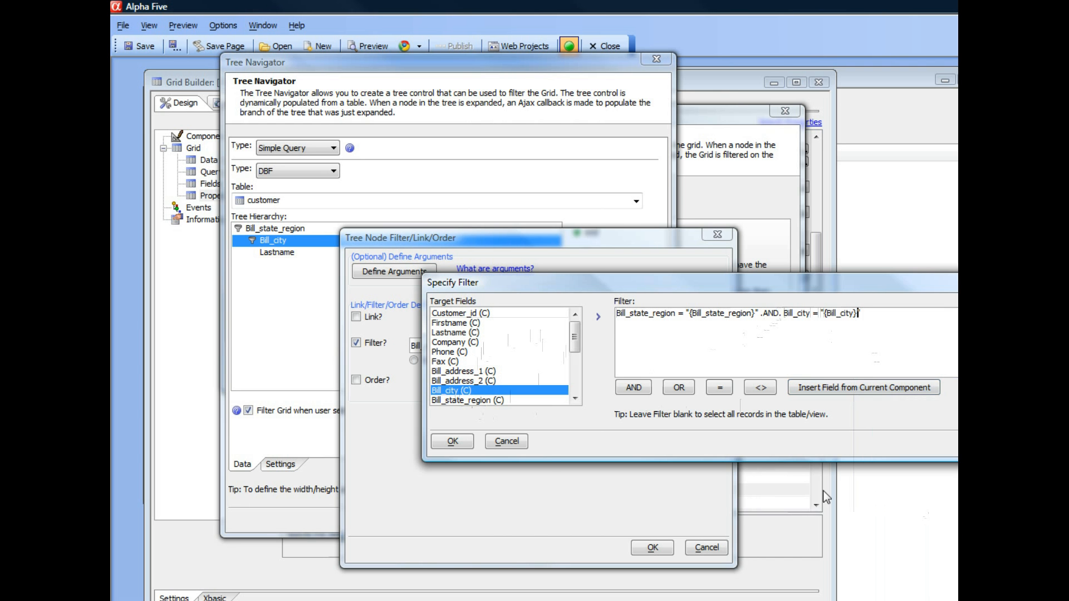
click(452, 441)
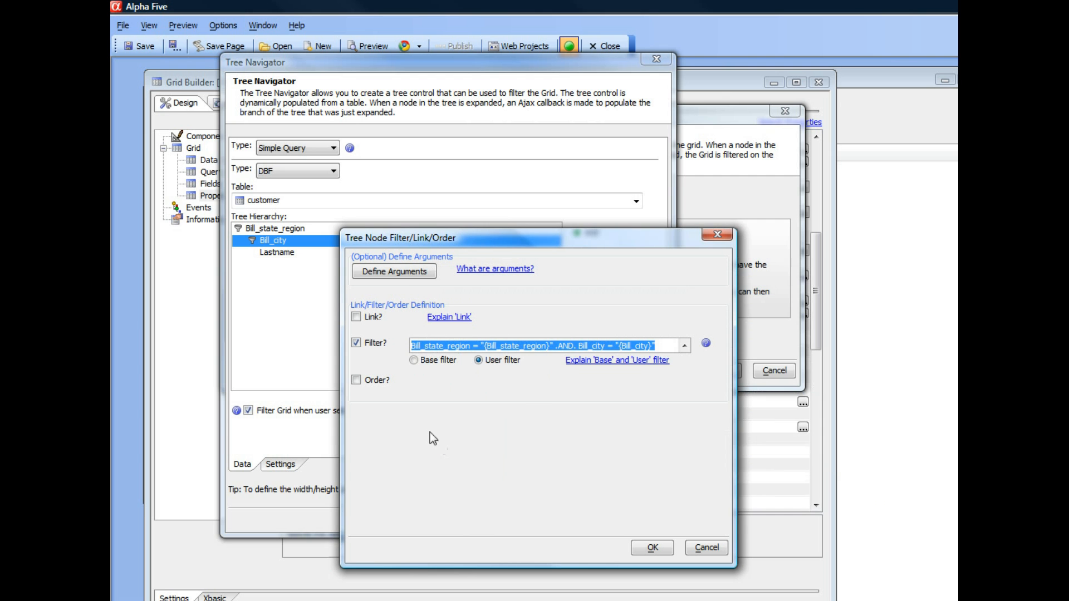
right_click(538, 349)
click(584, 363)
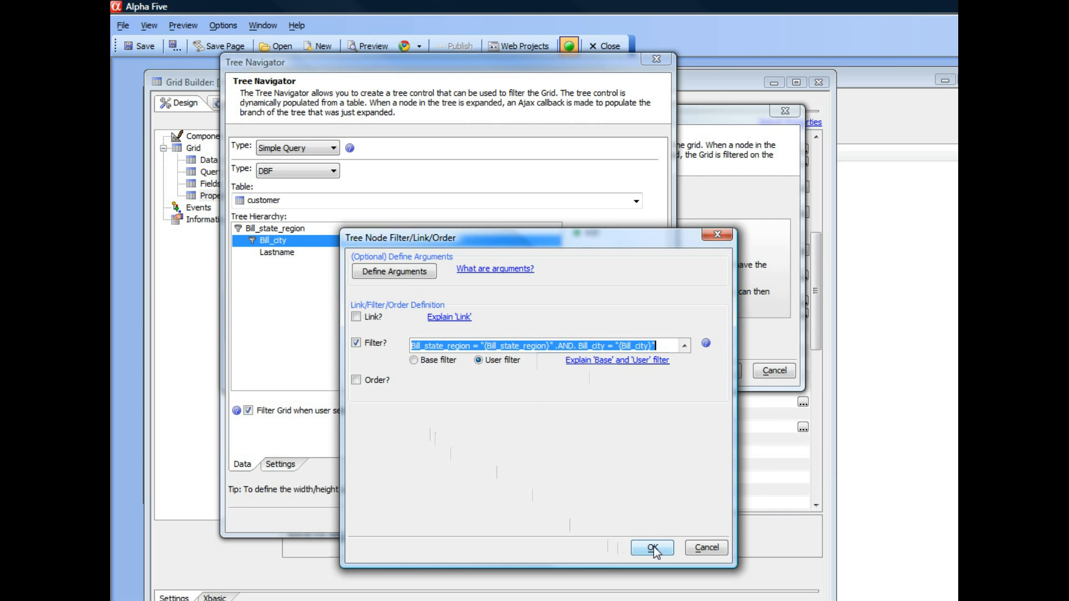